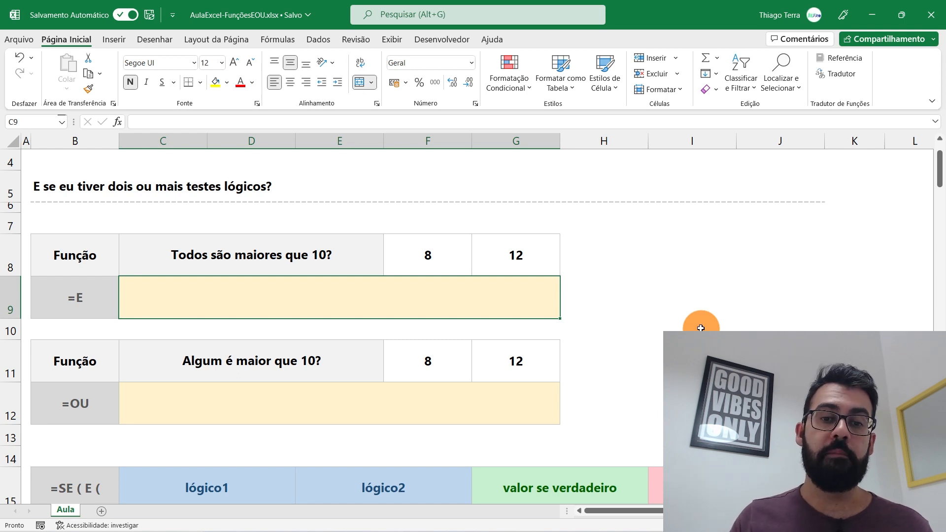
# Begin a formula with the E function in answer cell C9, below the question "Todos são maiores que 10?".
pyautogui.scroll(-1, 542, 340)
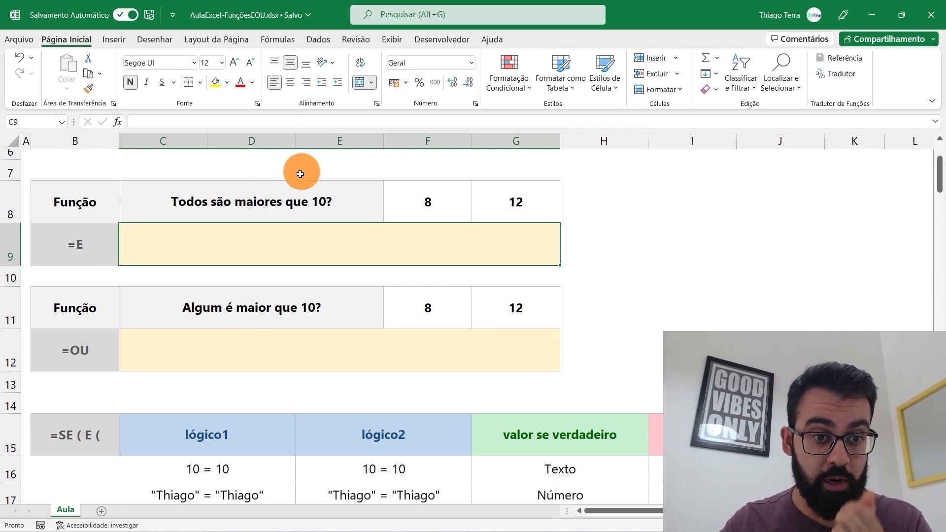
pyautogui.click(310, 202)
pyautogui.click(349, 243)
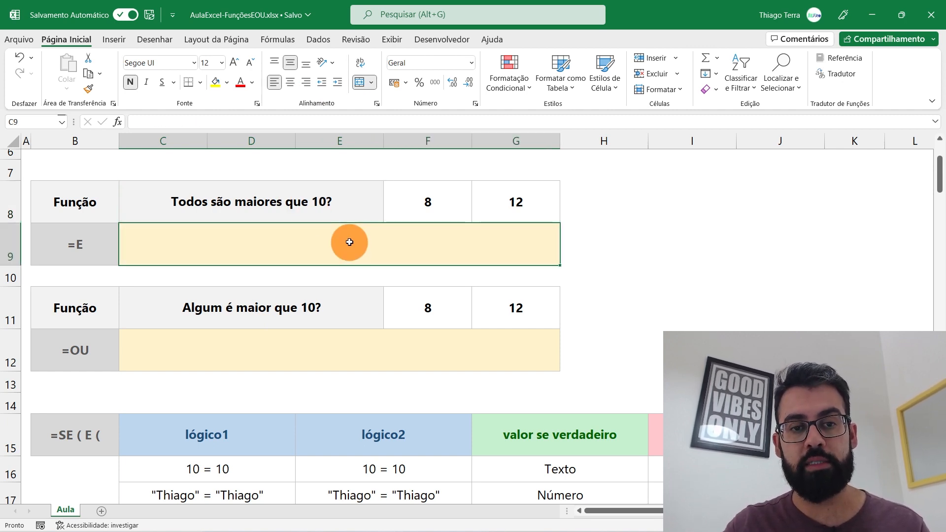
pyautogui.click(409, 209)
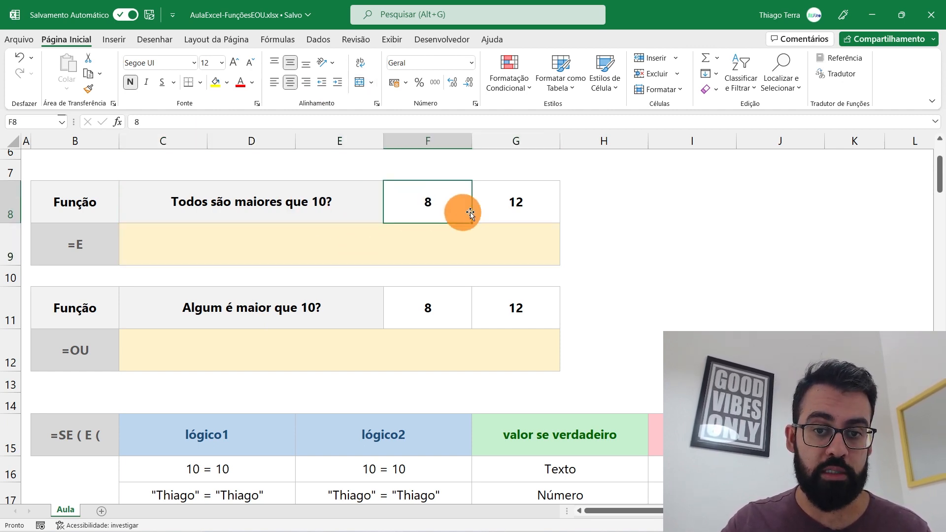
pyautogui.click(370, 243)
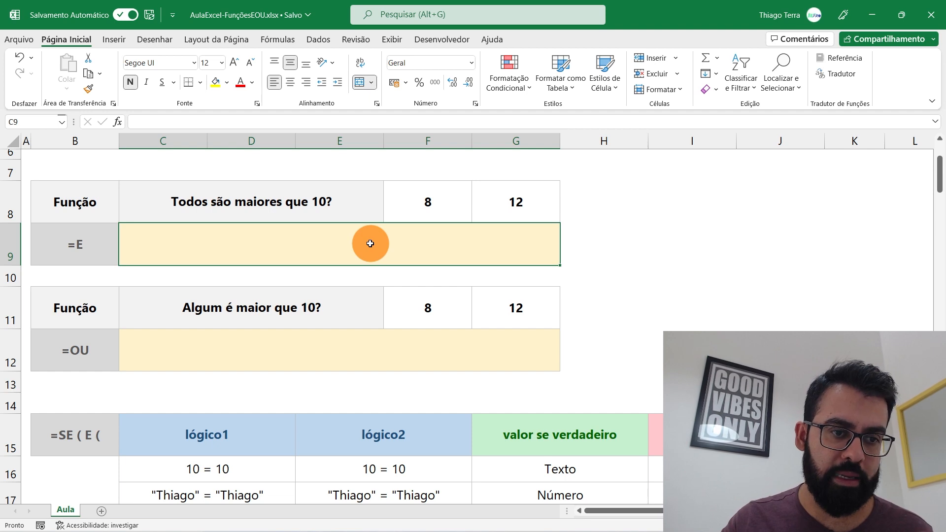
pyautogui.write('=')
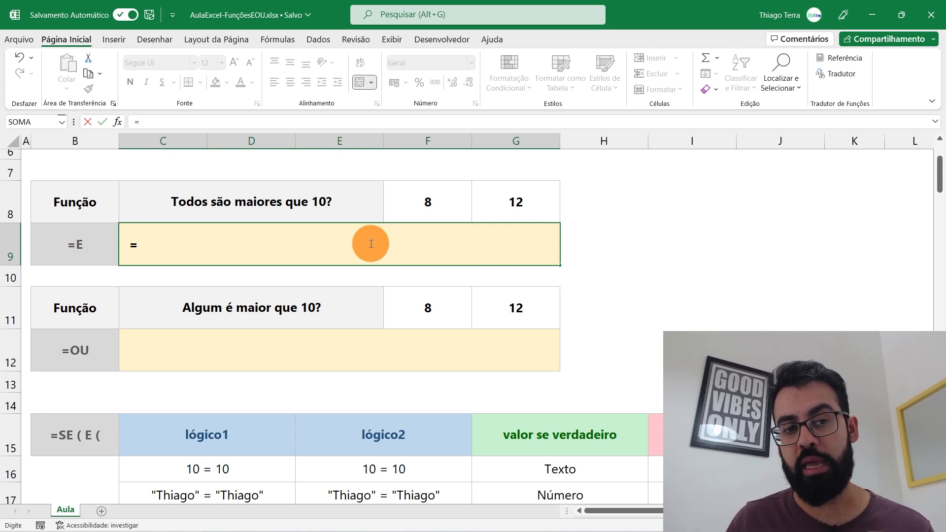
pyautogui.press('capslock')
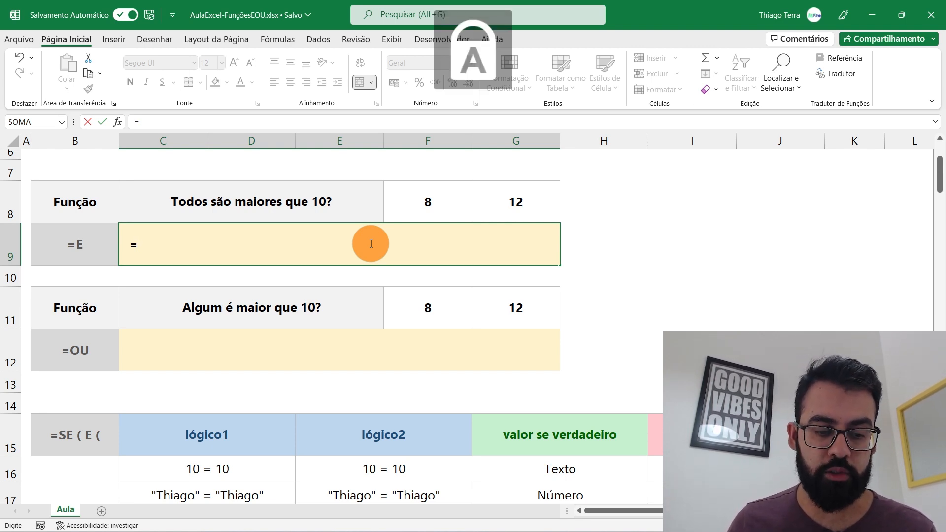
pyautogui.write('E(')
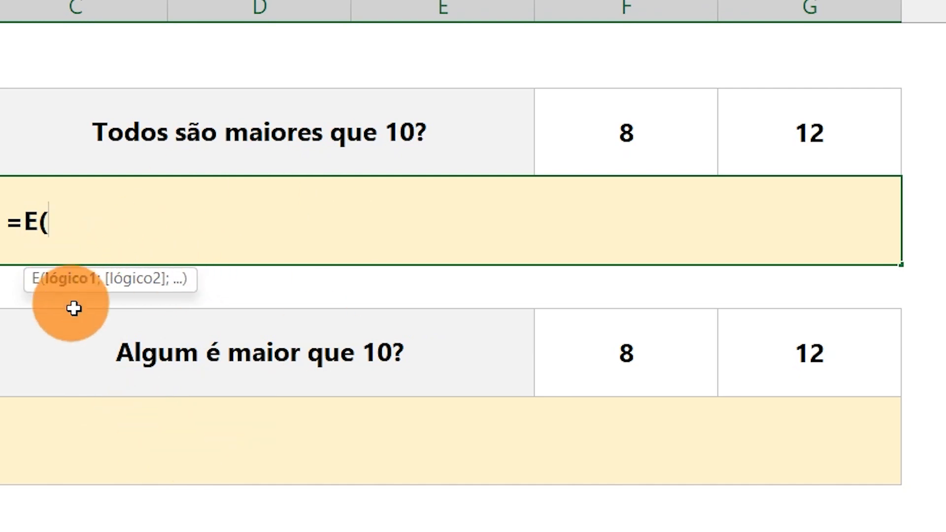
pyautogui.write(';;;;;;;;;;')
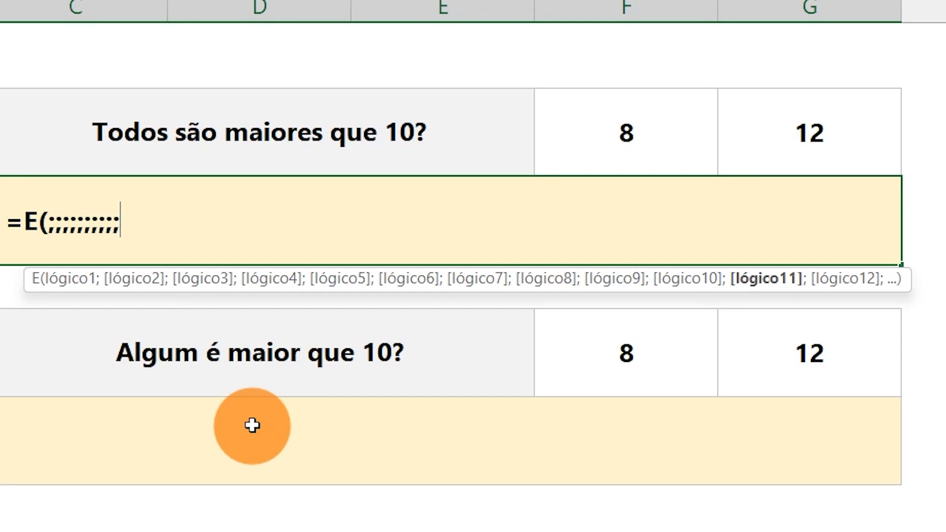
pyautogui.press('BackSpace')
pyautogui.press('BackSpace')
pyautogui.press('BackSpace')
pyautogui.press('BackSpace')
pyautogui.press('BackSpace')
pyautogui.press('BackSpace')
pyautogui.press('BackSpace')
pyautogui.press('BackSpace')
pyautogui.press('BackSpace')
pyautogui.press('BackSpace')
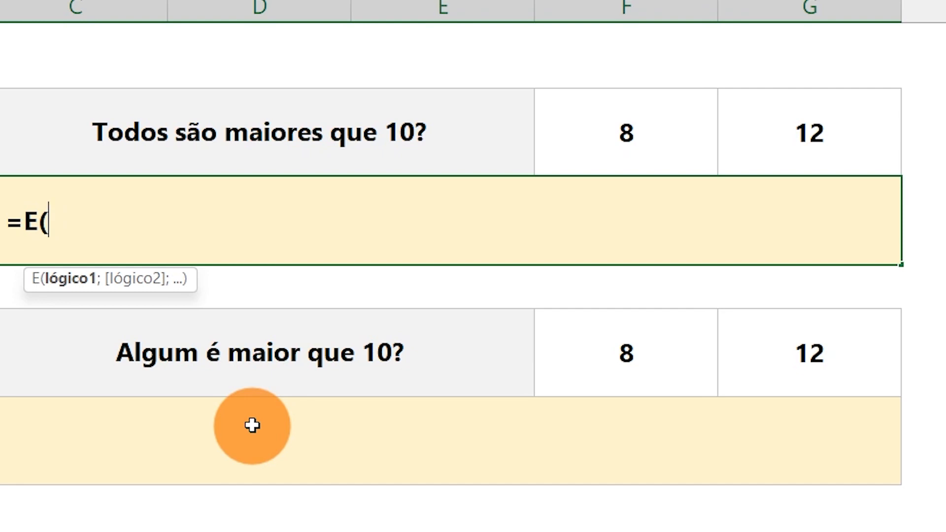
# Complete the C9 formula as =E(F8>10;G8>10) to check whether both numbers are greater than 10.
pyautogui.click(616, 135)
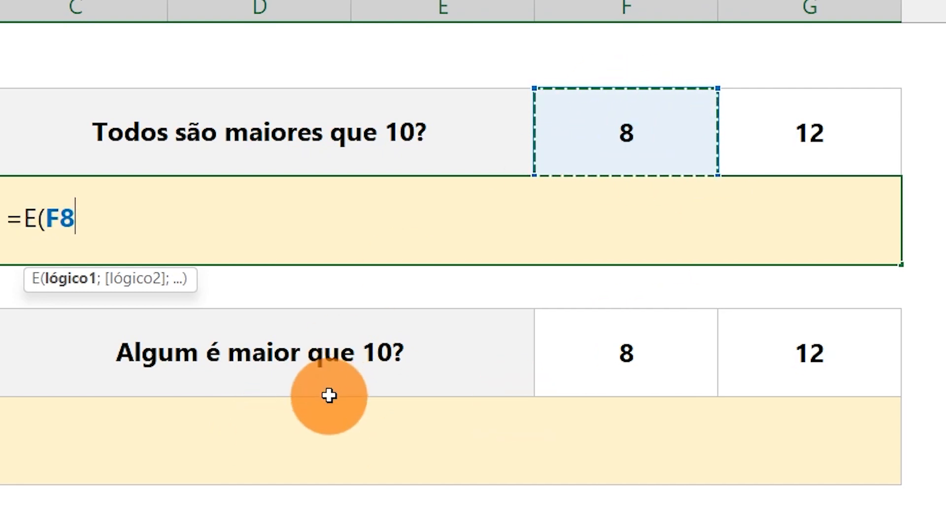
pyautogui.write('>10')
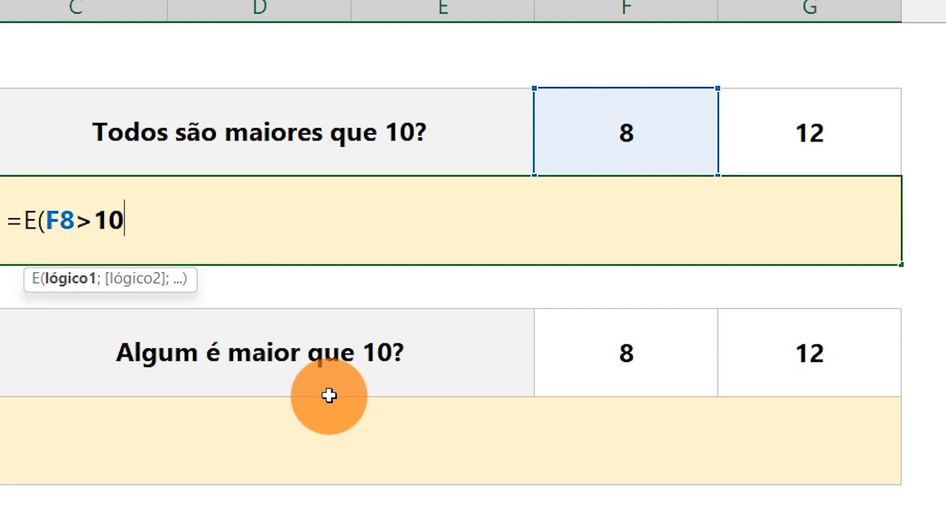
pyautogui.write(';')
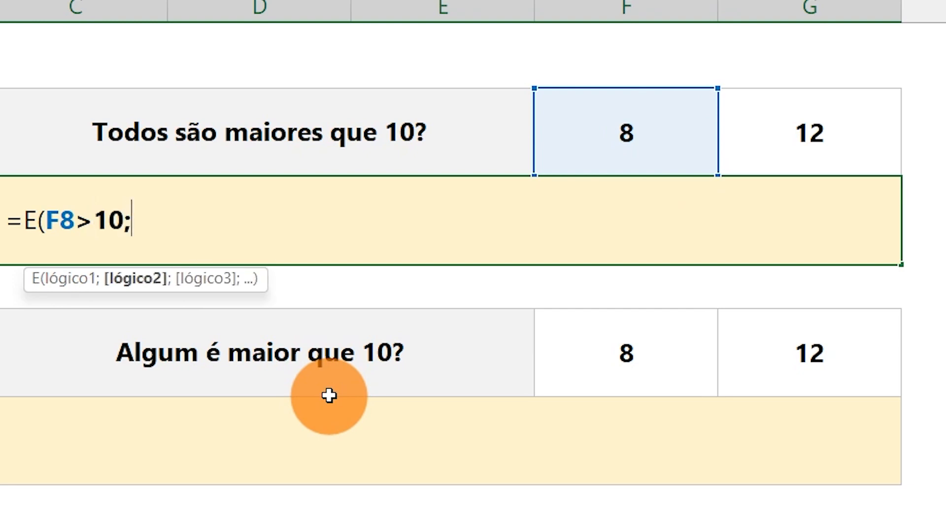
pyautogui.click(808, 122)
pyautogui.write('>')
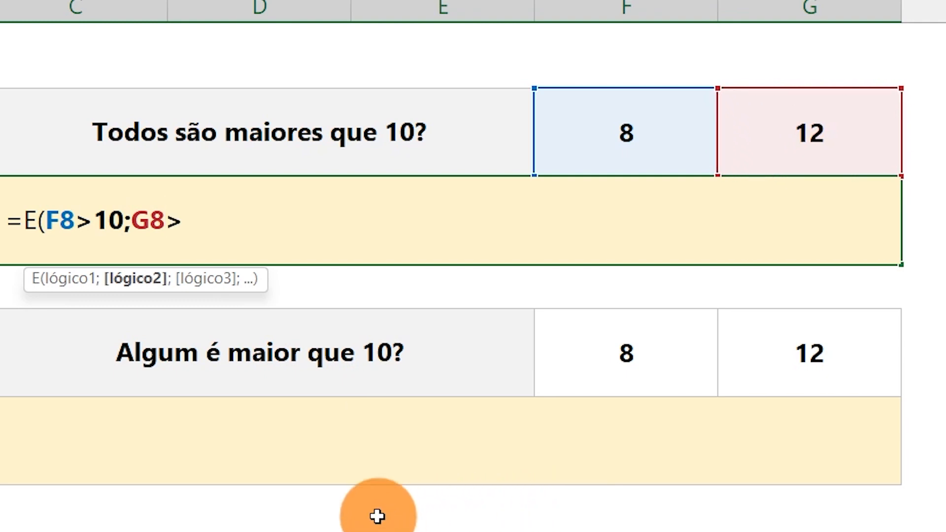
pyautogui.write('10)')
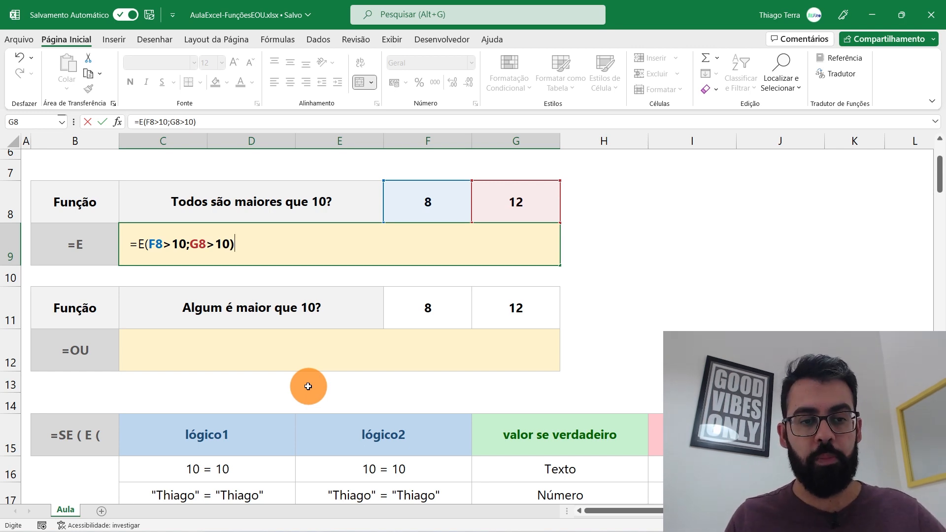
pyautogui.press('Return')
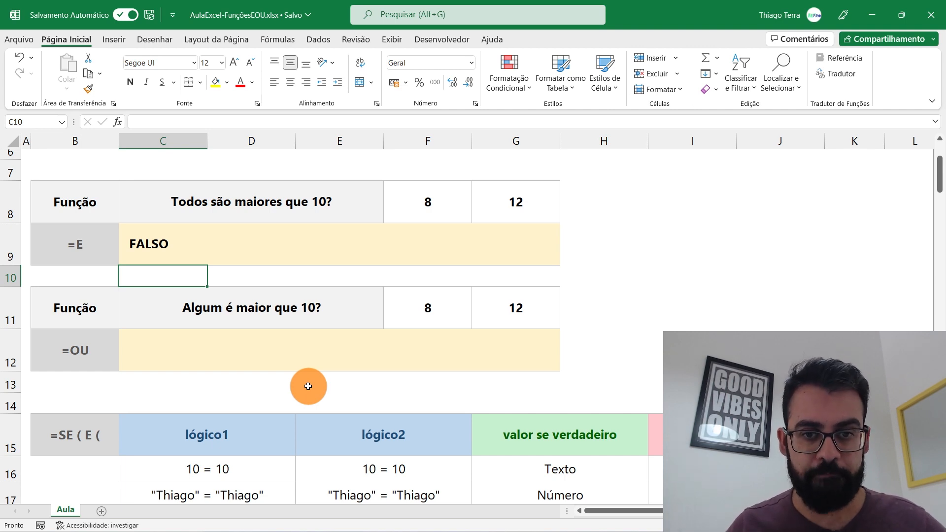
# Test the E formula by changing the first number, in F8, to 14.
pyautogui.click(424, 210)
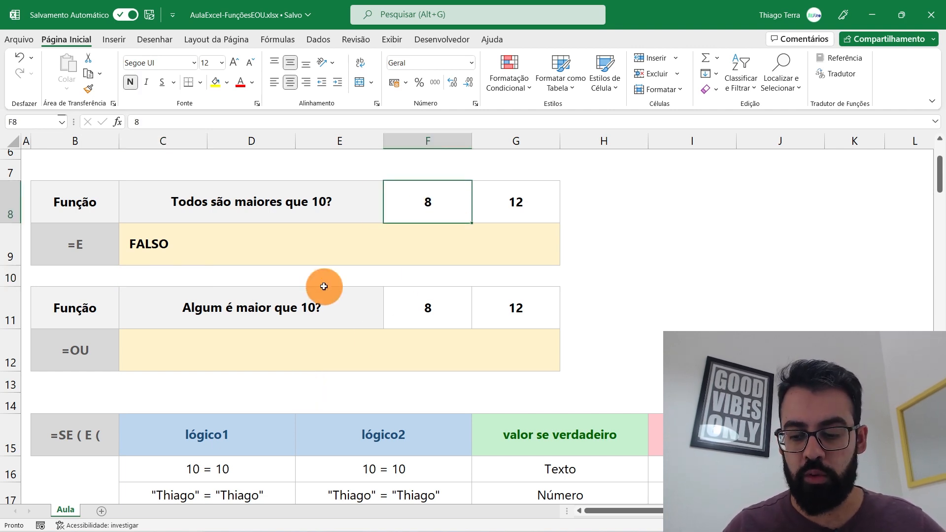
pyautogui.write('14')
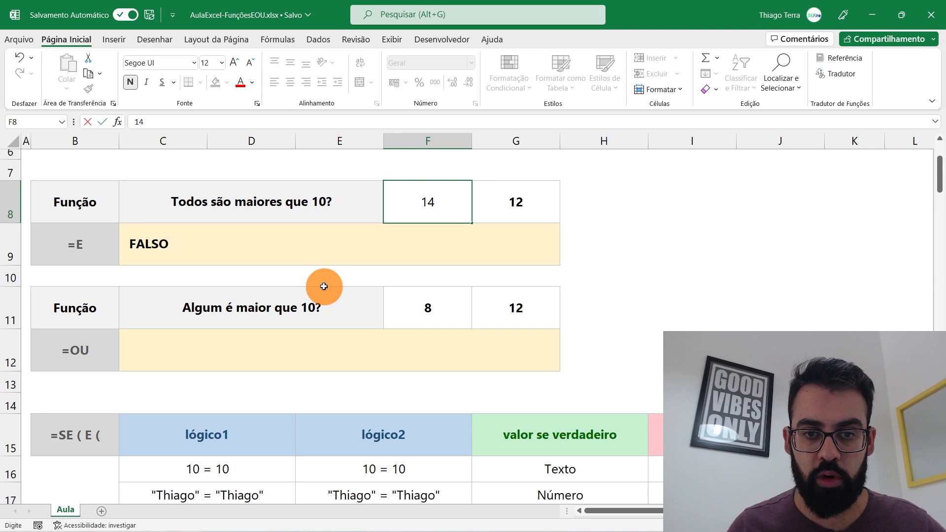
pyautogui.press('Return')
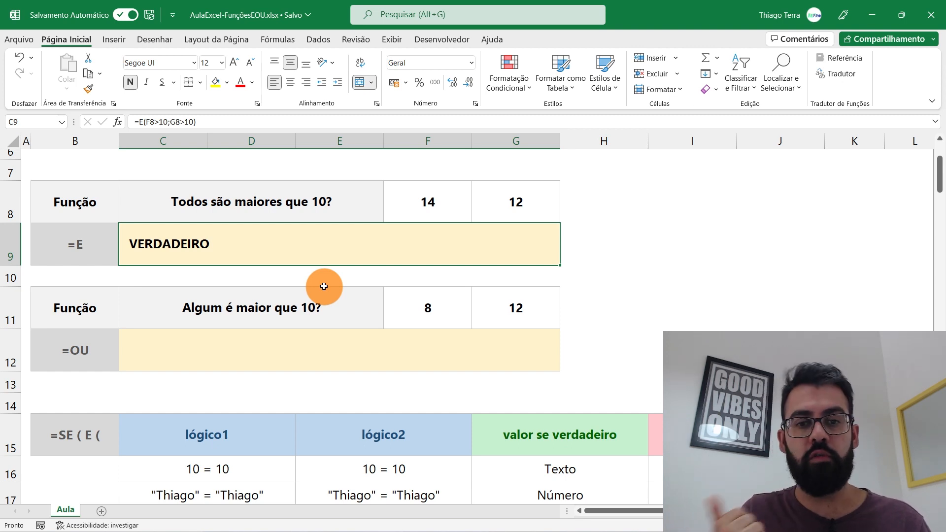
# Test the E formula with 9 in F8 and 8 in G8.
pyautogui.press('Up')
pyautogui.press('Right')
pyautogui.press('Right')
pyautogui.press('Left')
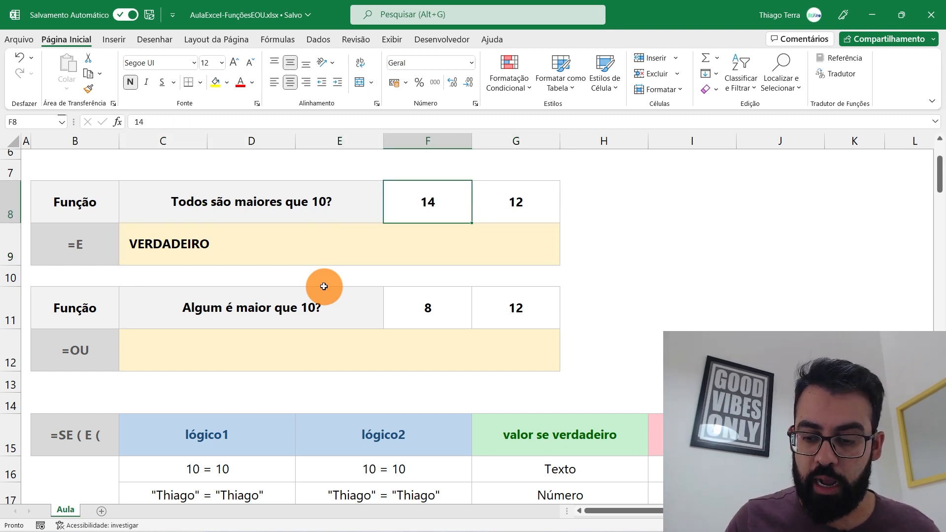
pyautogui.write('9')
pyautogui.press('Return')
pyautogui.press('Up')
pyautogui.press('Right')
pyautogui.press('Right')
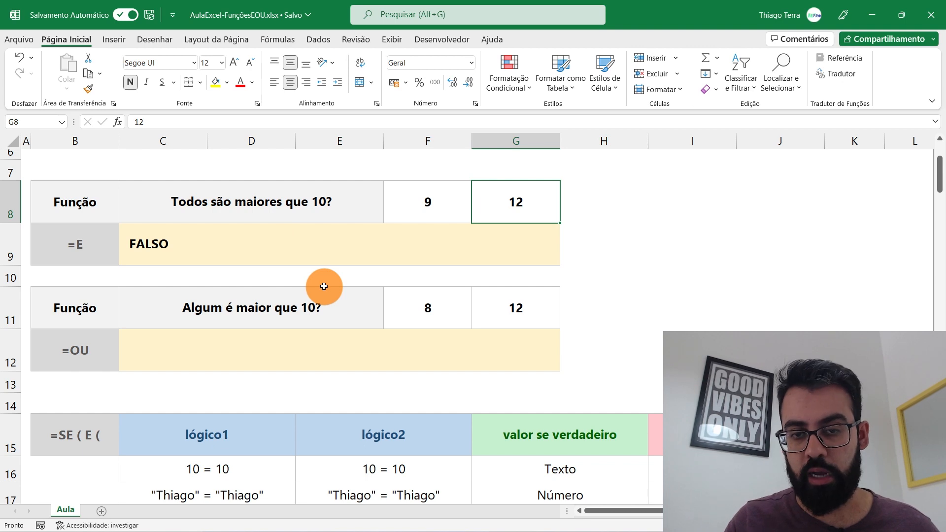
pyautogui.write('8')
pyautogui.press('Return')
# Set both compared numbers, F8 and G8, to 10.
pyautogui.press('Up')
pyautogui.press('Left')
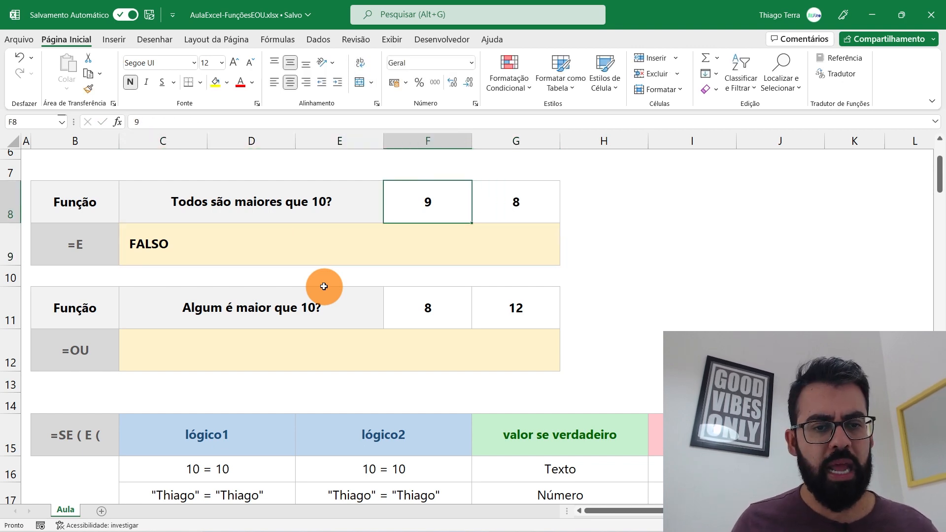
pyautogui.write('10')
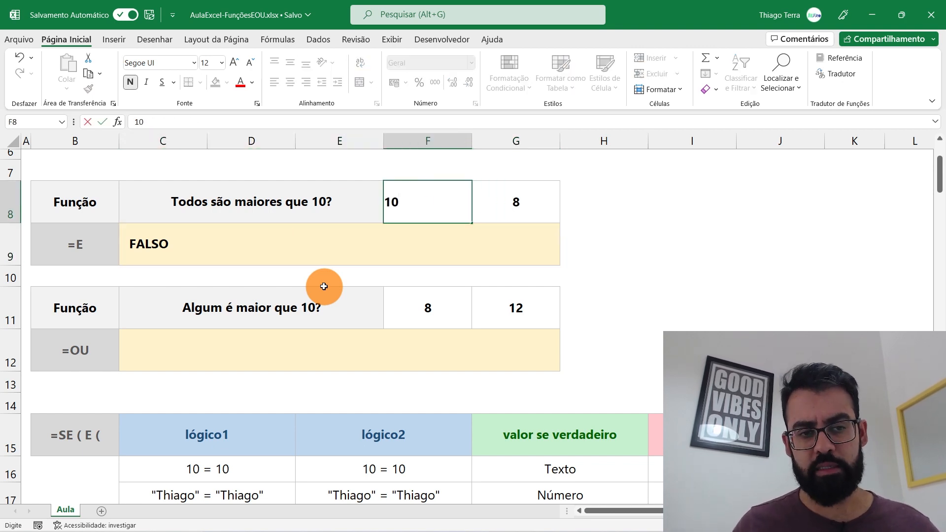
pyautogui.press('Return')
pyautogui.press('Up')
pyautogui.press('Right')
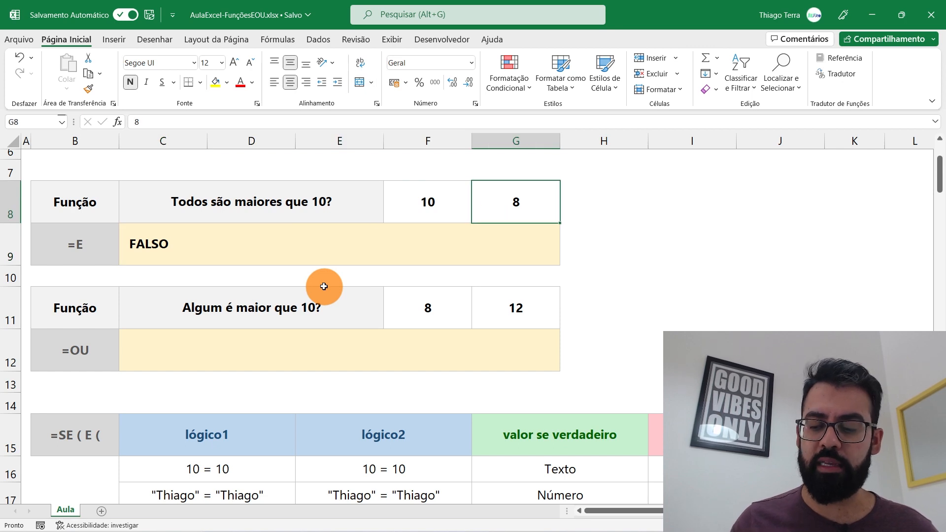
pyautogui.write('10')
pyautogui.press('Return')
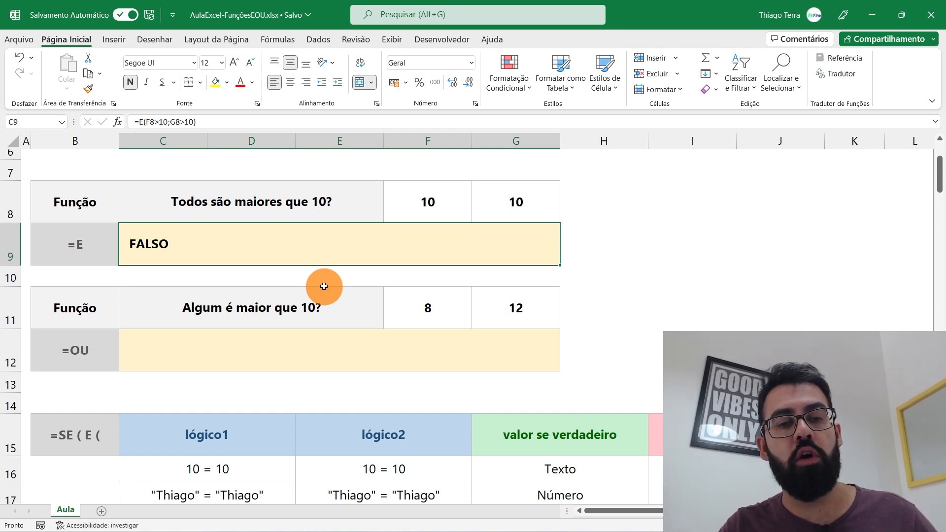
# Change both comparisons in the C9 formula to greater than or equal, giving =E(F8>=10;G8>=10).
pyautogui.doubleClick(292, 245)
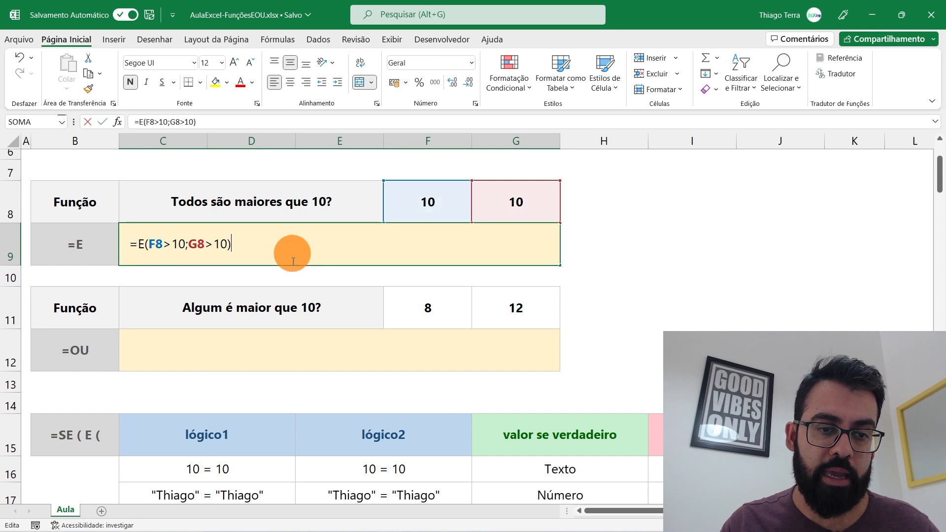
pyautogui.click(172, 245)
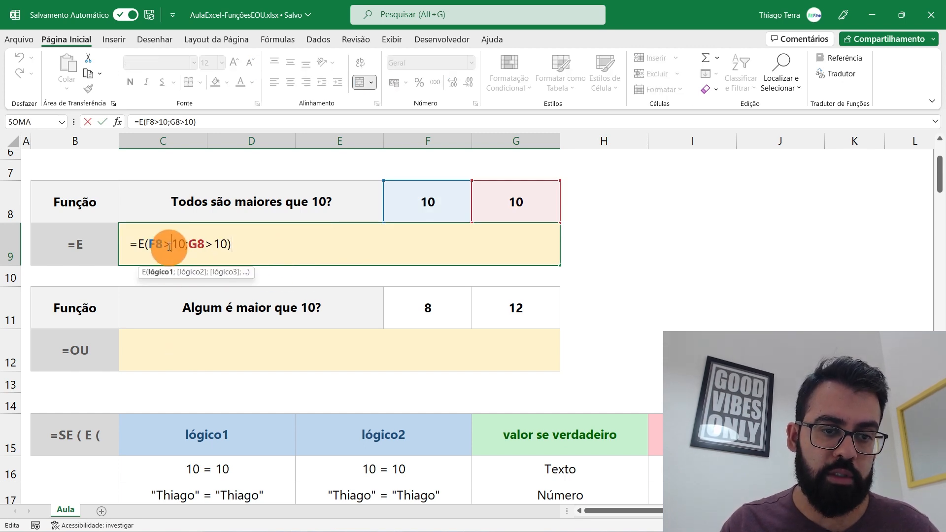
pyautogui.write('=')
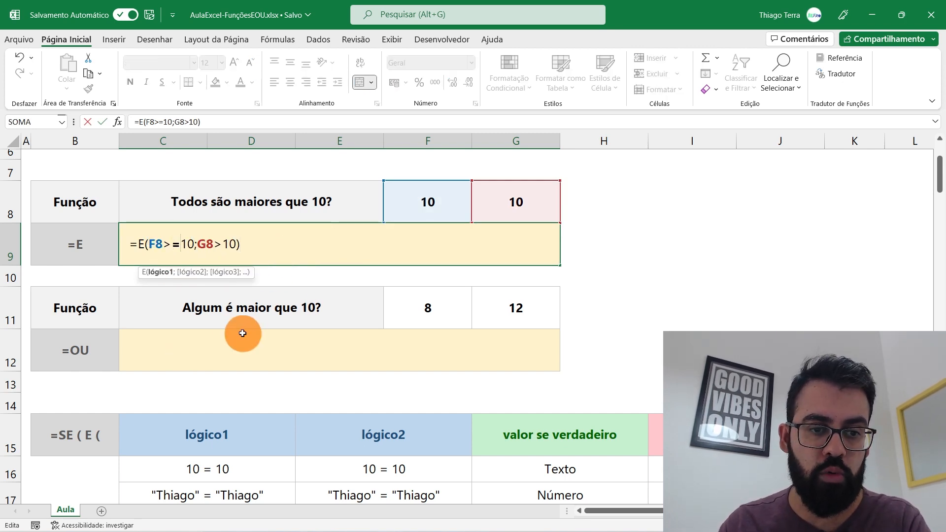
pyautogui.click(230, 245)
pyautogui.write('=')
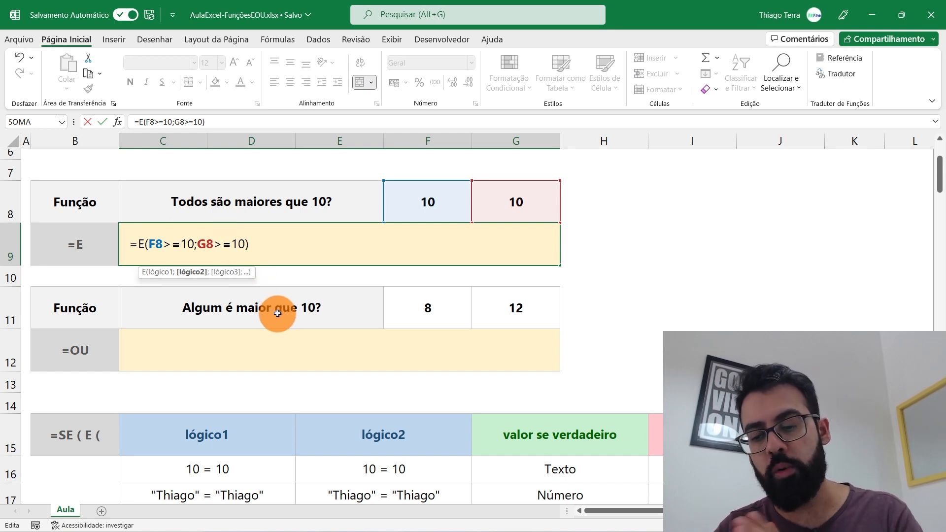
pyautogui.press('Return')
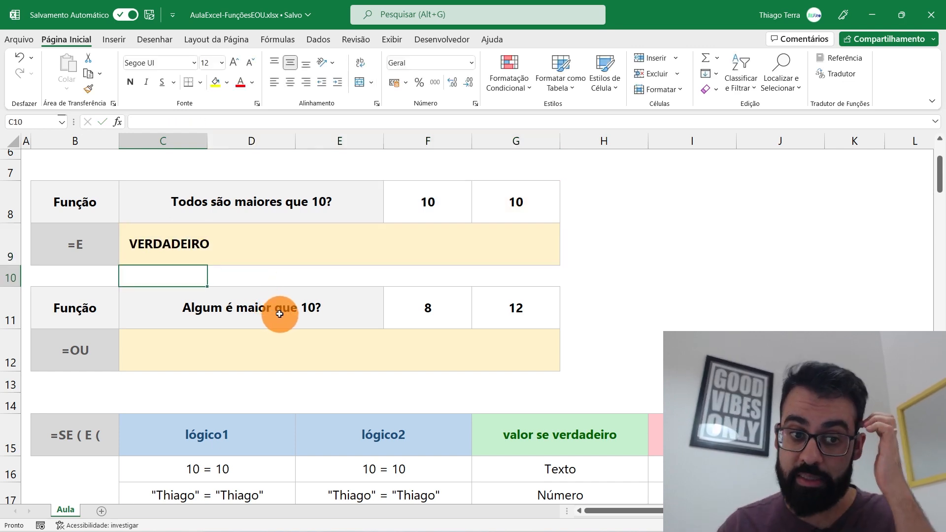
pyautogui.click(277, 343)
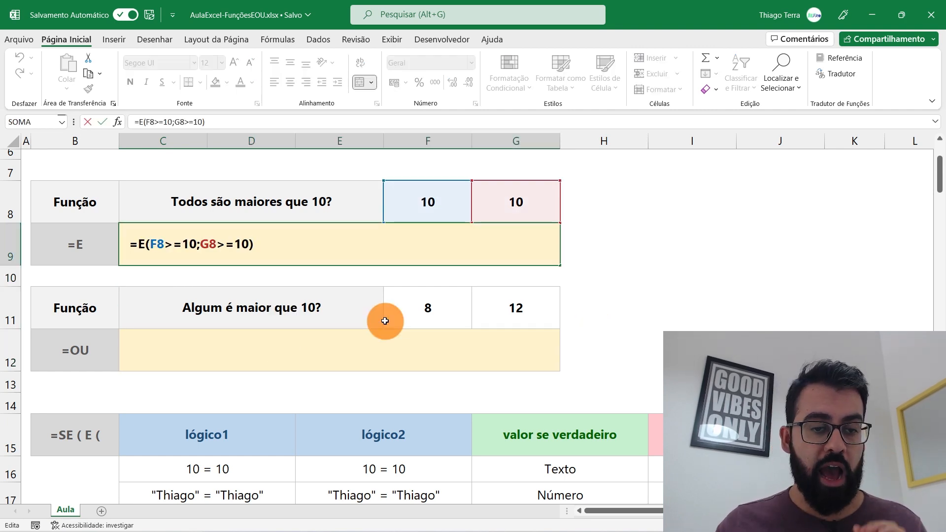
pyautogui.press('Escape')
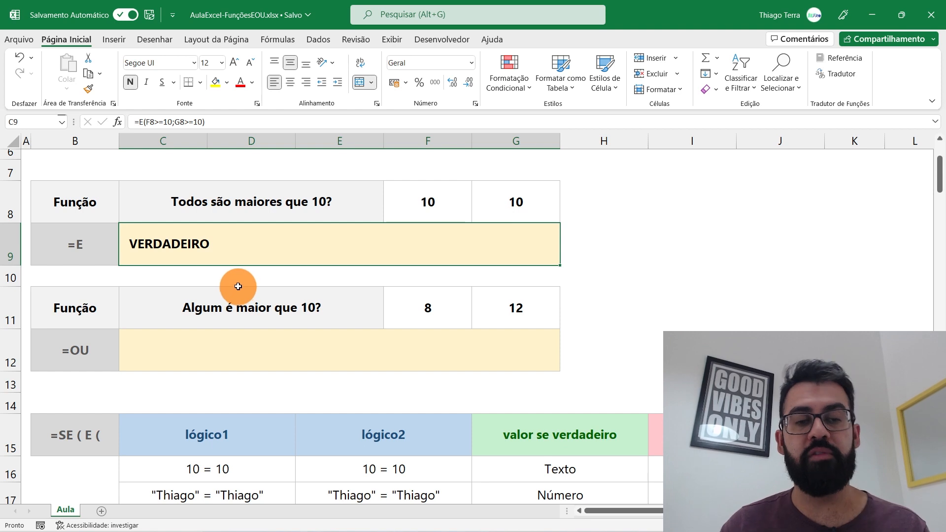
# Set the first number, in F8, to 5 to test the revised E formula.
pyautogui.click(401, 200)
pyautogui.write('5')
pyautogui.press('Return')
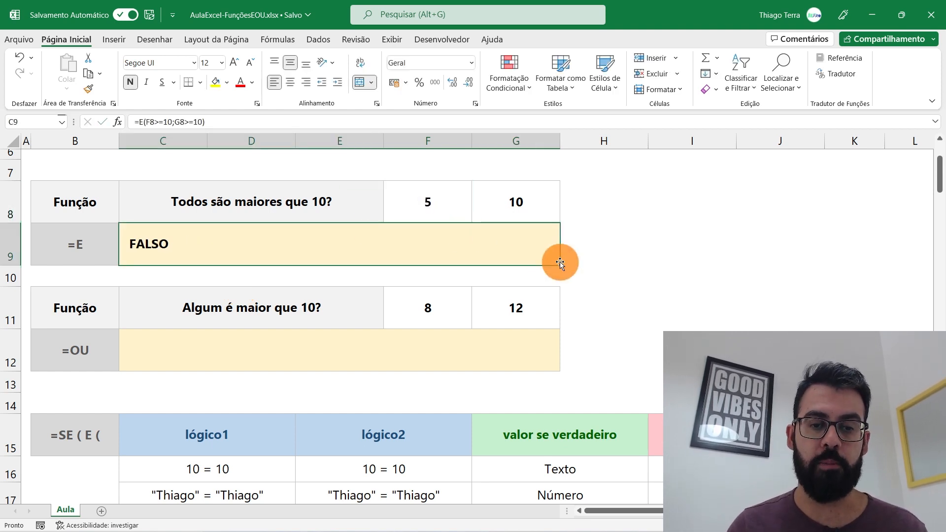
pyautogui.click(459, 213)
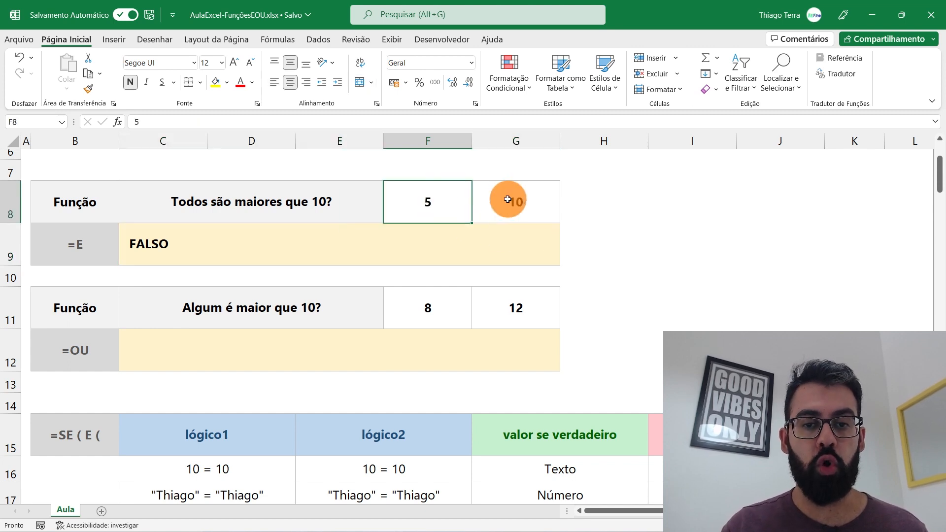
pyautogui.click(419, 188)
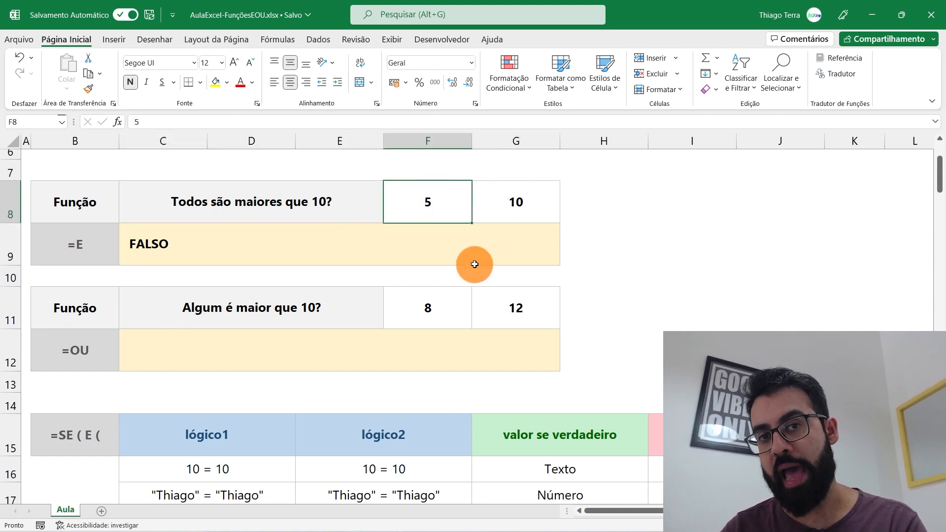
pyautogui.click(526, 209)
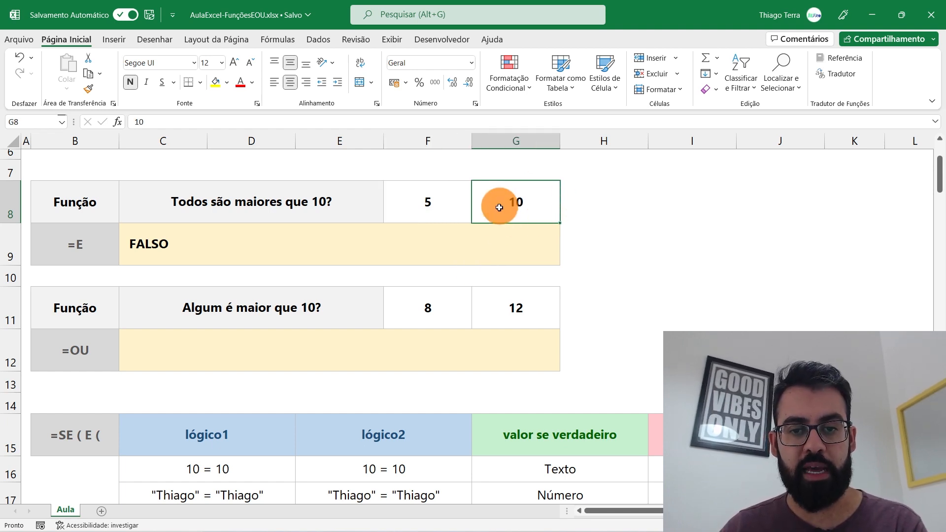
pyautogui.click(464, 217)
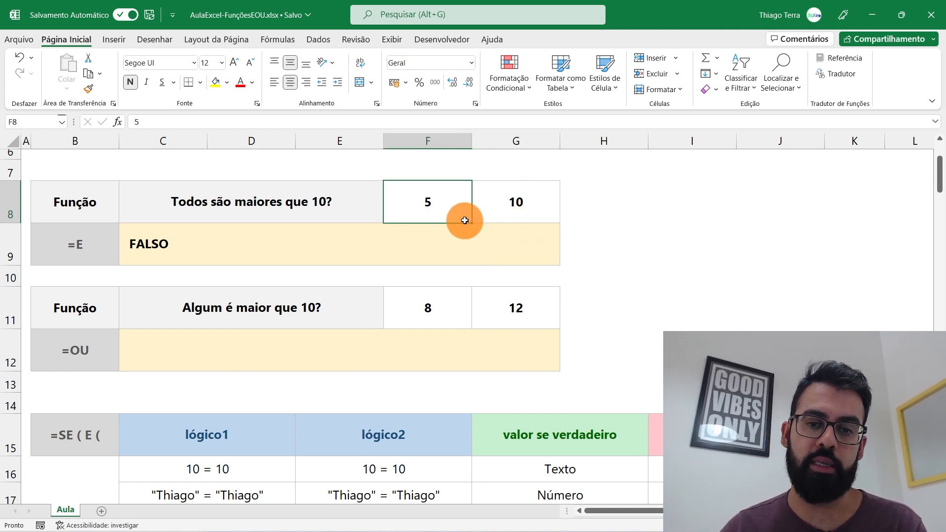
pyautogui.click(279, 270)
pyautogui.click(296, 237)
# Begin an OU formula in C12, the result cell for "Algum é maior que 10?".
pyautogui.click(384, 340)
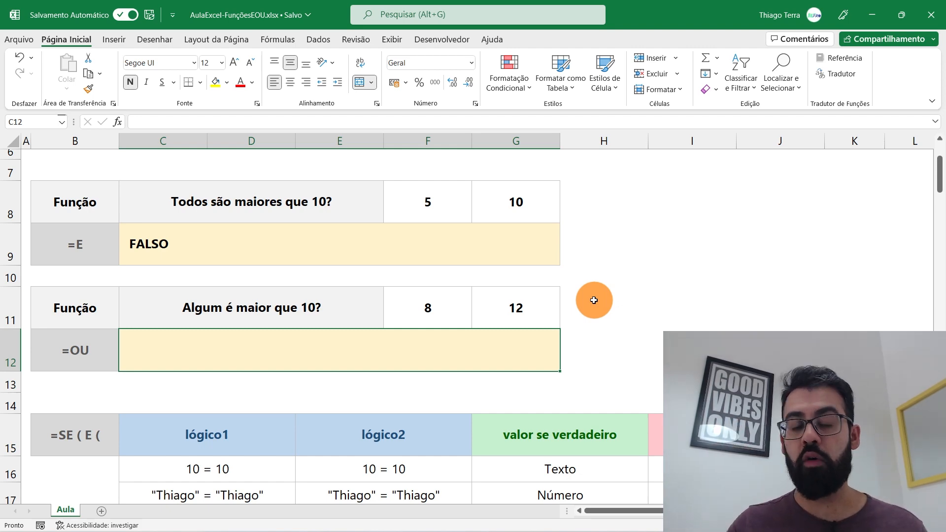
pyautogui.scroll(-11, 594, 300)
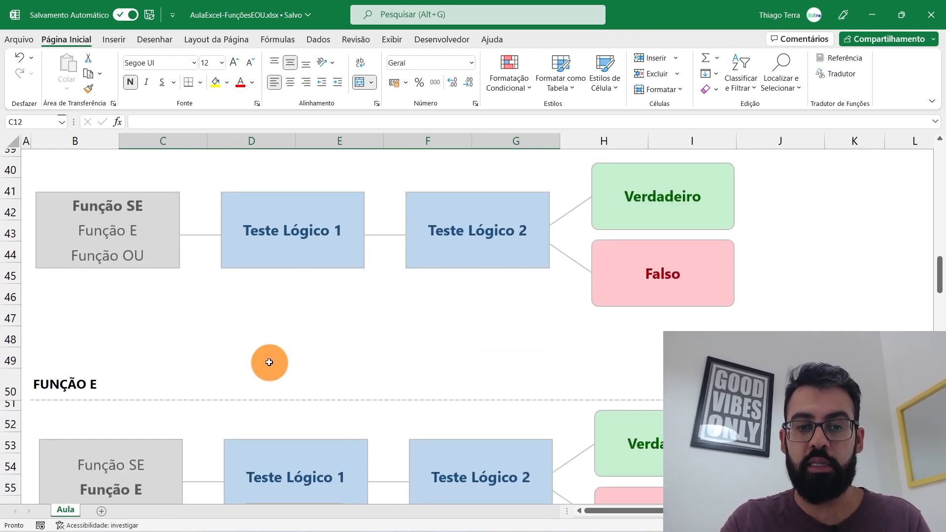
pyautogui.scroll(11, 269, 363)
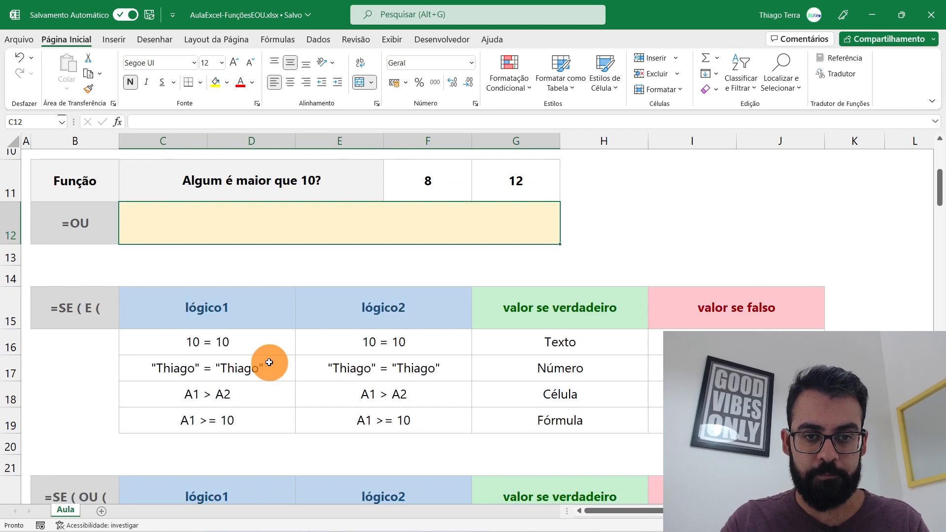
pyautogui.scroll(-1, 269, 362)
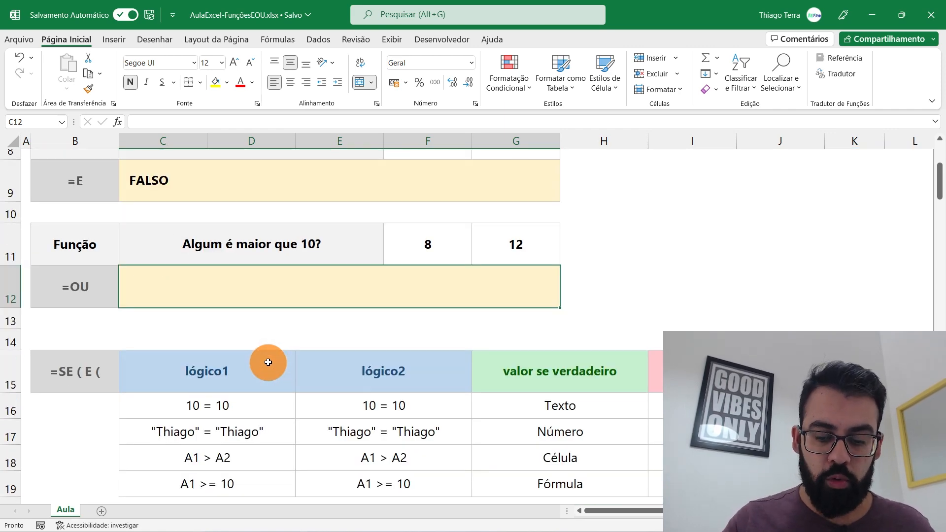
pyautogui.write('=OU(')
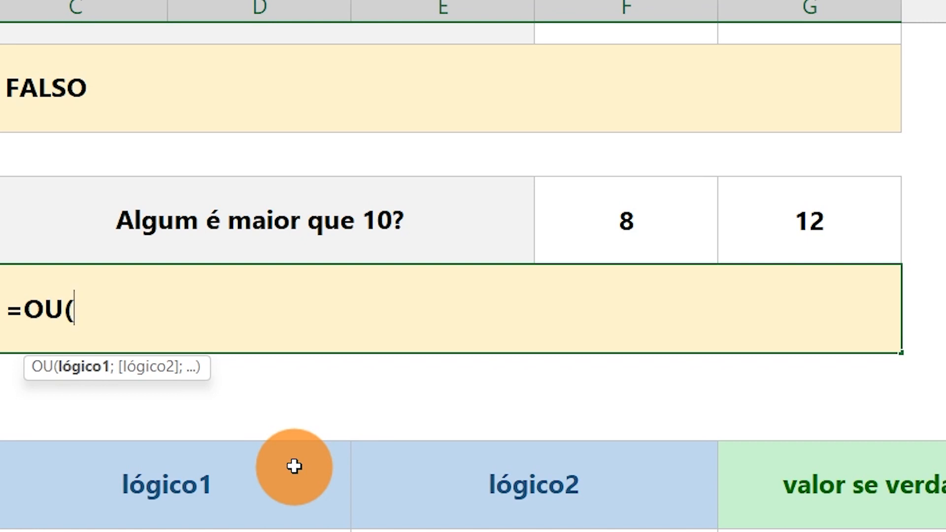
# Add eight argument separators to the OU formula to preview its additional logical tests, and remove them again.
pyautogui.write(';')
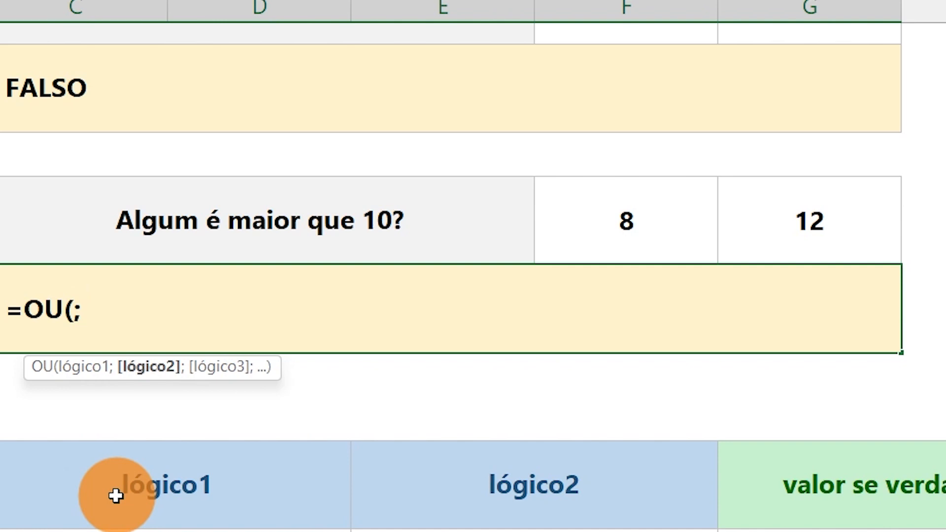
pyautogui.write(';;;;;;;')
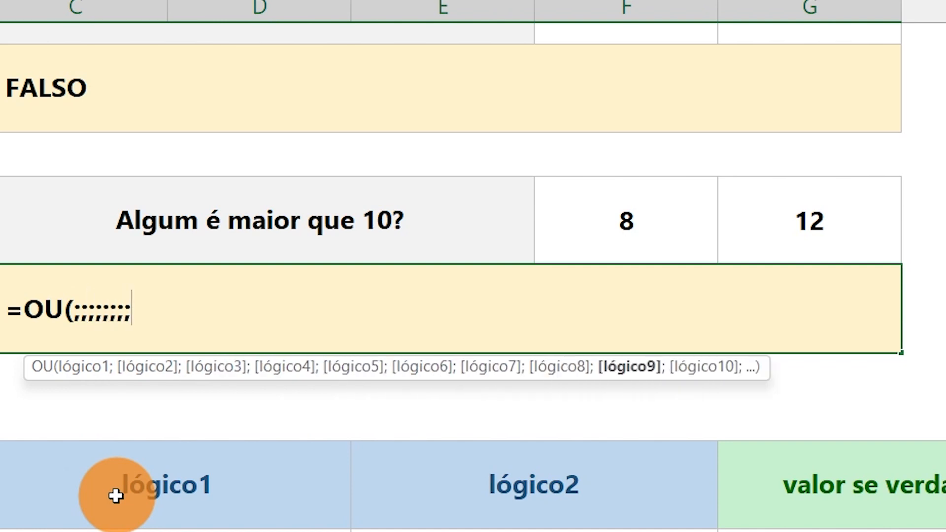
pyautogui.press('BackSpace')
pyautogui.press('BackSpace')
pyautogui.press('BackSpace')
pyautogui.press('BackSpace')
pyautogui.press('BackSpace')
pyautogui.press('BackSpace')
pyautogui.press('BackSpace')
pyautogui.press('BackSpace')
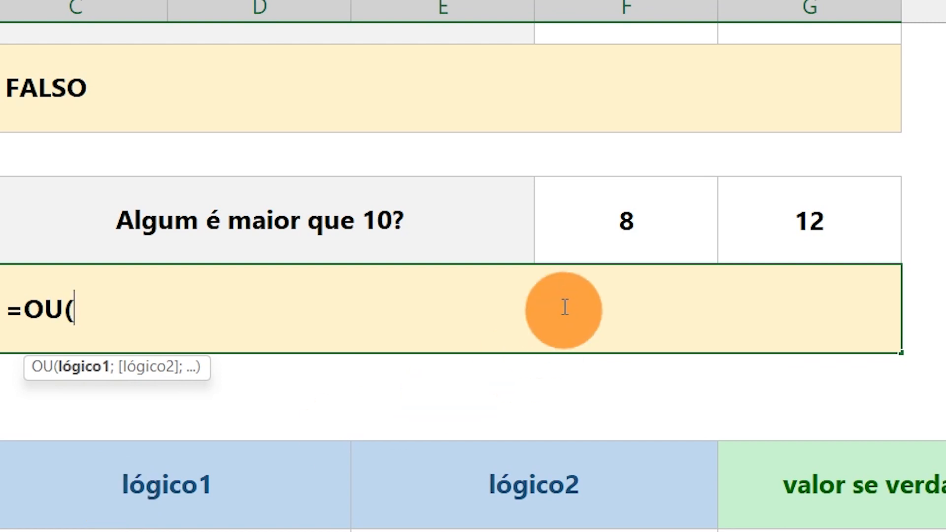
# Complete the C12 formula as =OU(F11>10;G11>10), testing whether either number exceeds 10.
pyautogui.click(585, 225)
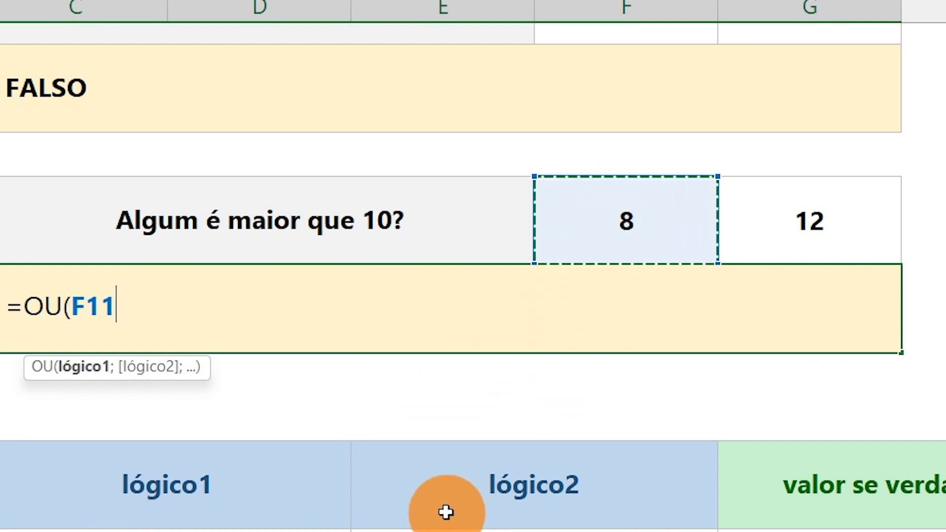
pyautogui.write('>10;')
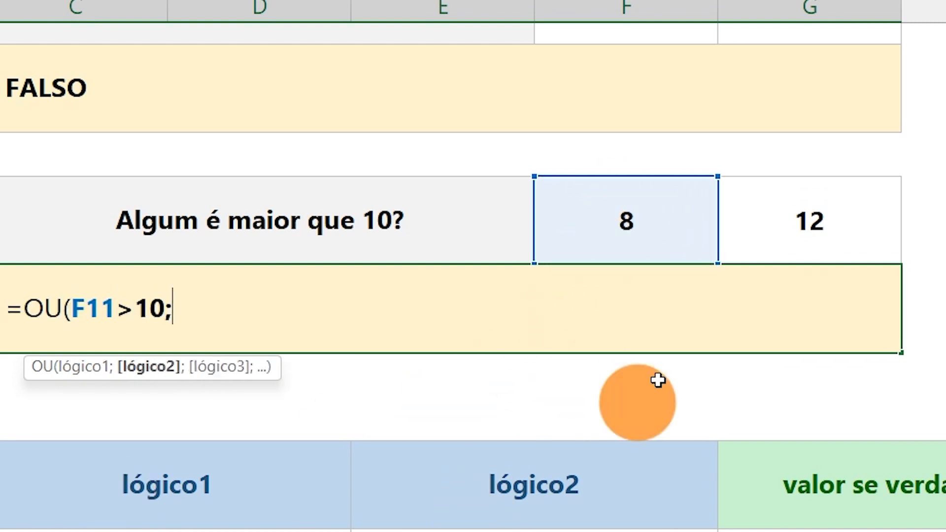
pyautogui.click(755, 231)
pyautogui.write('>')
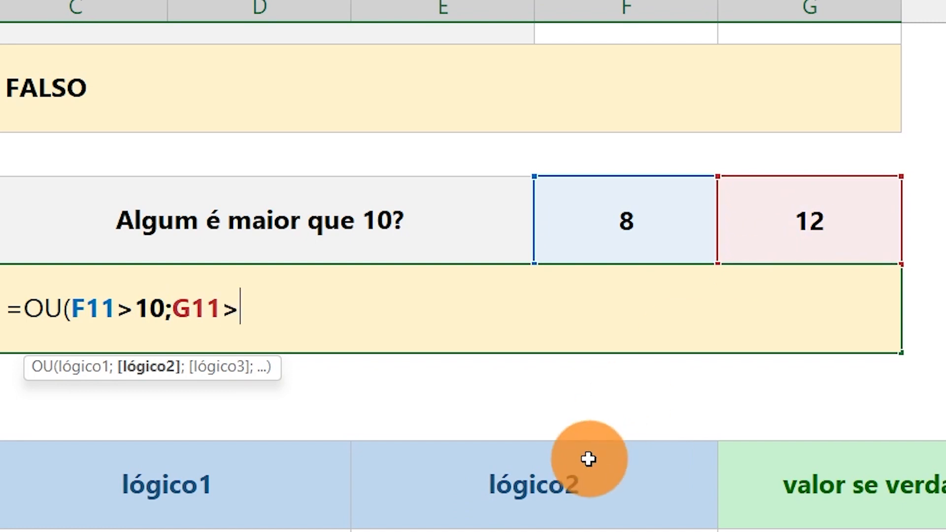
pyautogui.write('10')
pyautogui.scroll(1, 584, 459)
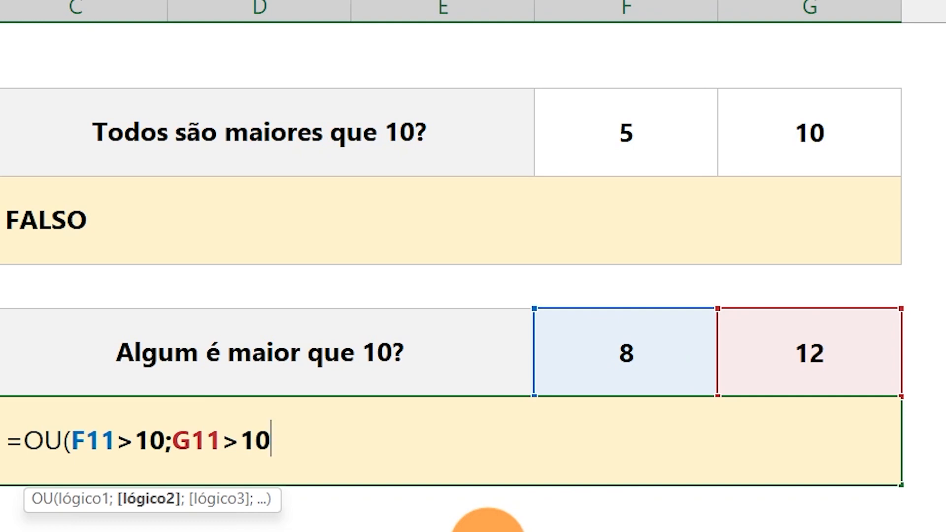
pyautogui.write(')')
pyautogui.press('Return')
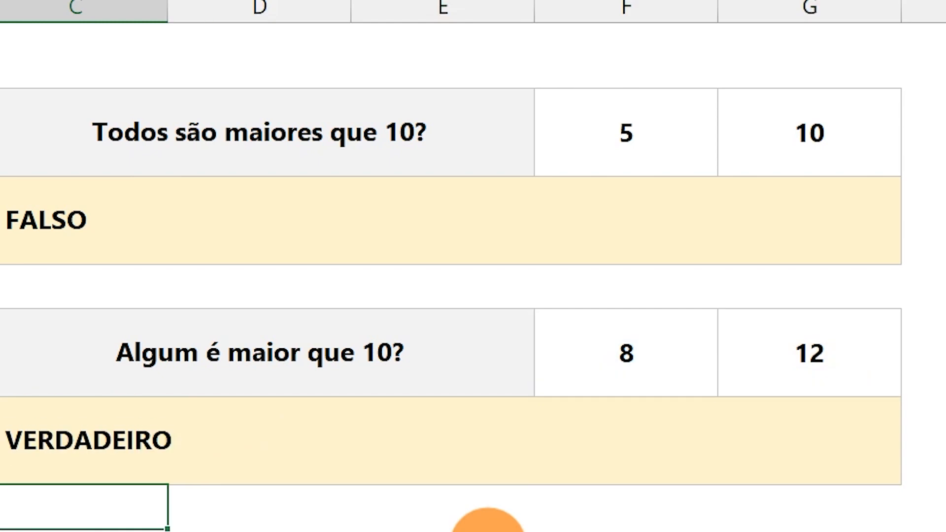
# Set the second number of the OU test, in G11, to 9.
pyautogui.click(503, 475)
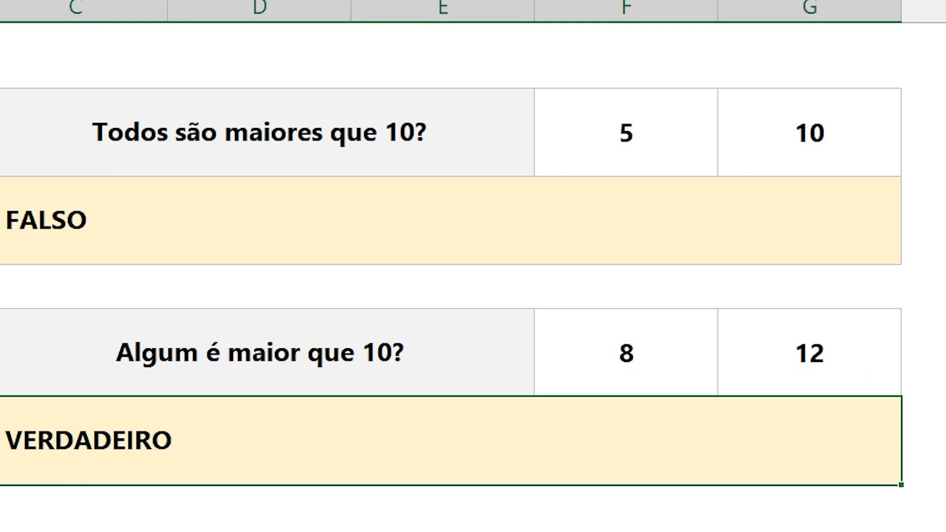
pyautogui.click(813, 348)
pyautogui.write('9')
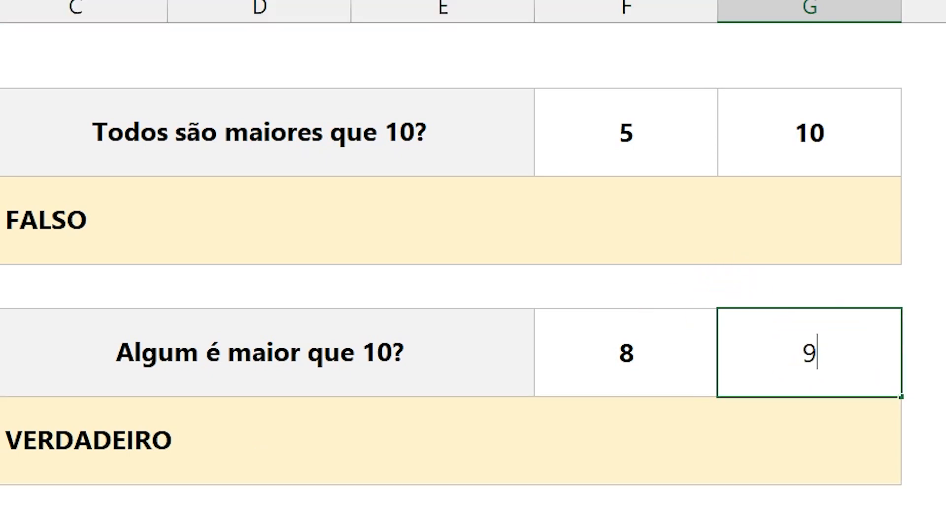
pyautogui.press('Return')
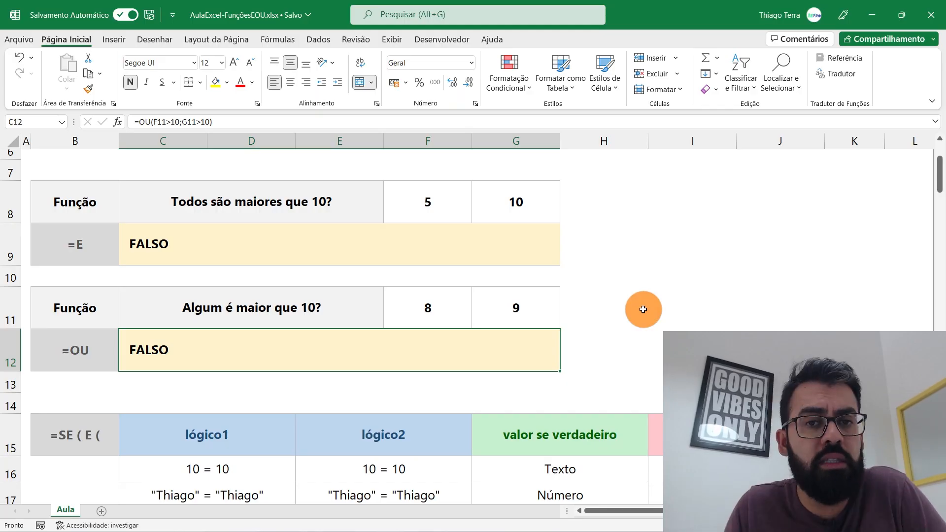
# Set the first number of the OU test, in F11, to 14.
pyautogui.click(450, 310)
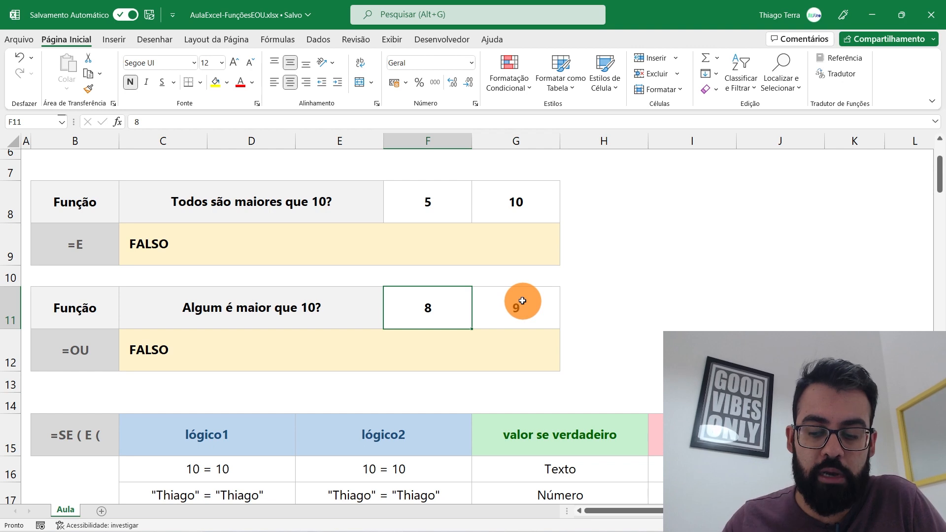
pyautogui.write('14')
pyautogui.press('Return')
pyautogui.click(409, 306)
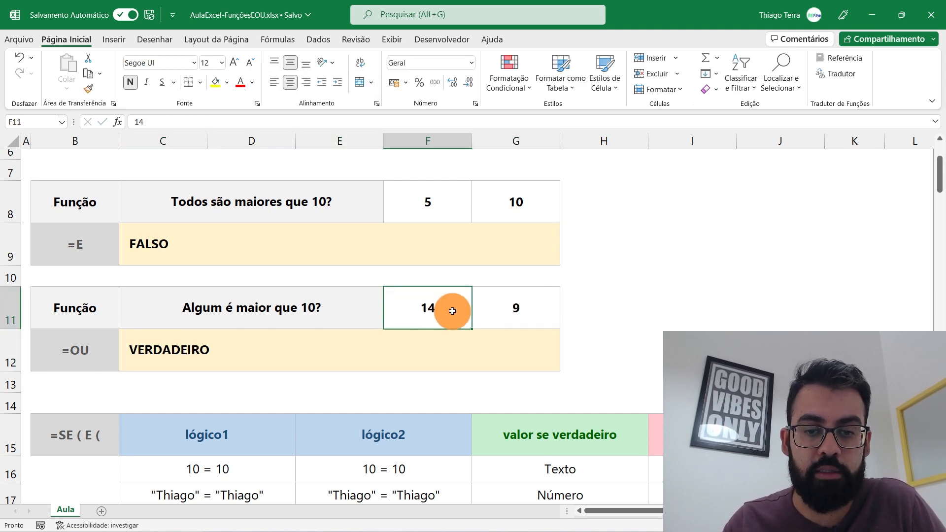
# Review the two compared cells, F11 and G11, and the OU formula in C12 without changing it.
pyautogui.click(546, 296)
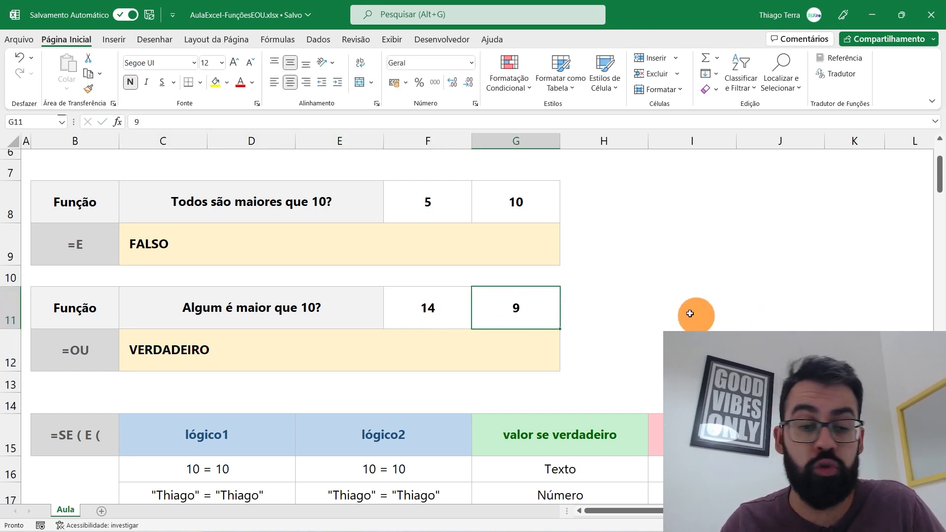
pyautogui.click(425, 321)
pyautogui.doubleClick(284, 358)
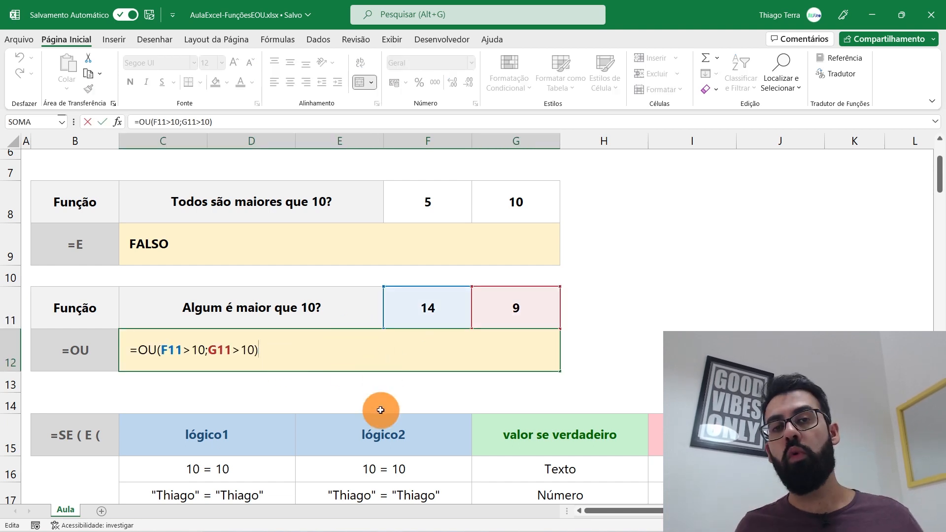
pyautogui.hotkey('ctrl', 'Return')
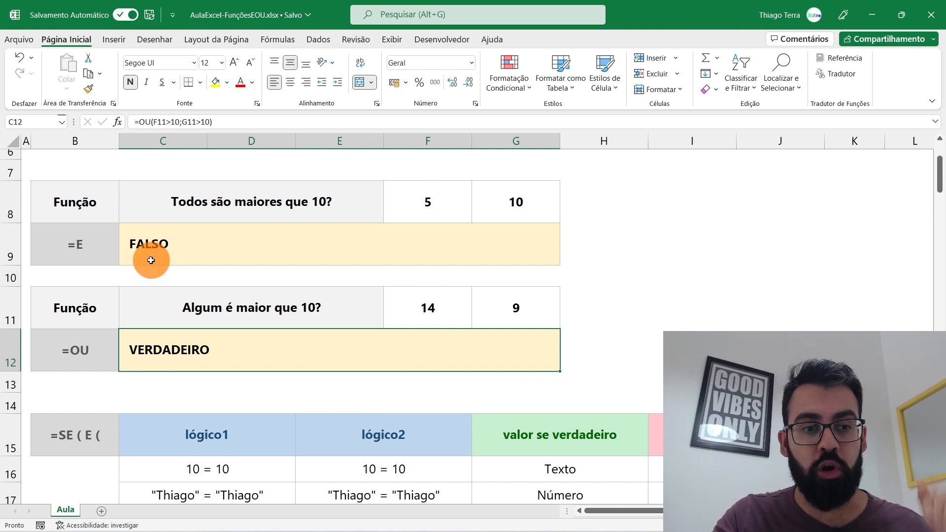
# Format the =E label in B9 with a dark blue fill and white text.
pyautogui.moveTo(15, 201); pyautogui.dragTo(15, 247)
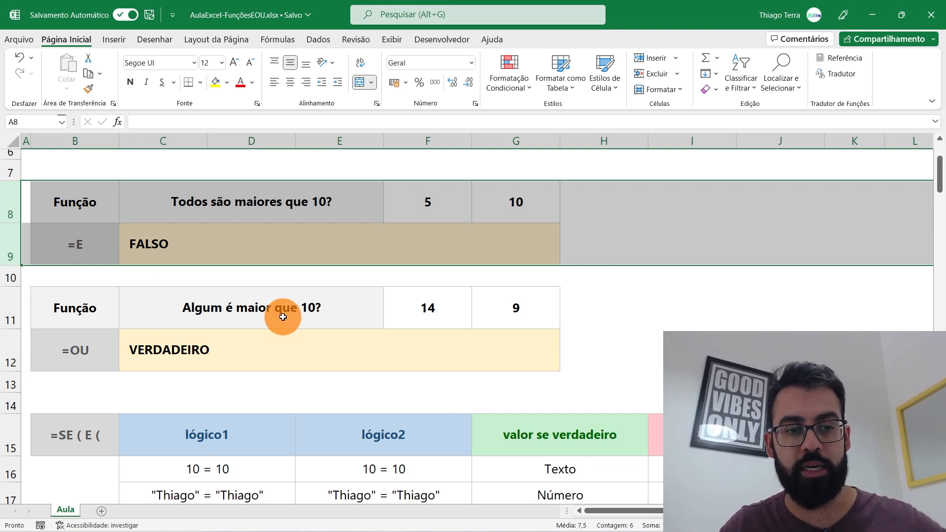
pyautogui.click(98, 241)
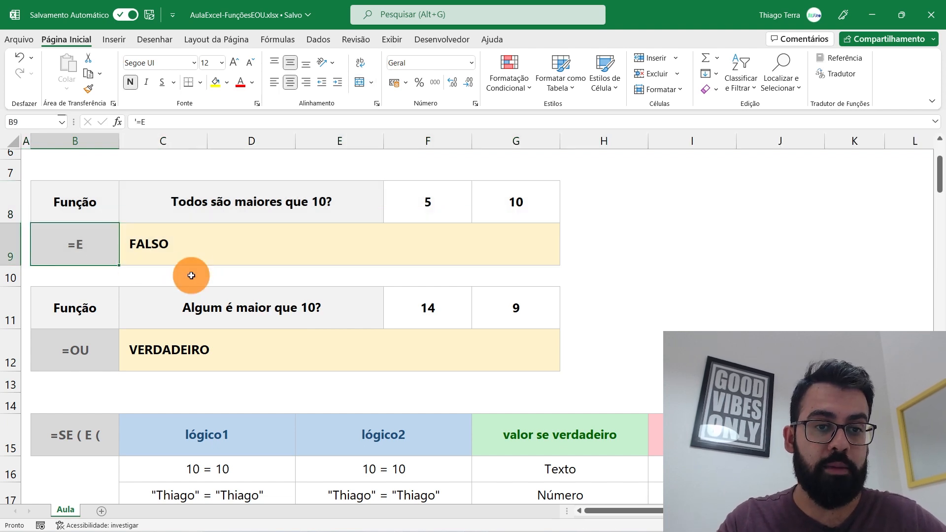
pyautogui.click(227, 84)
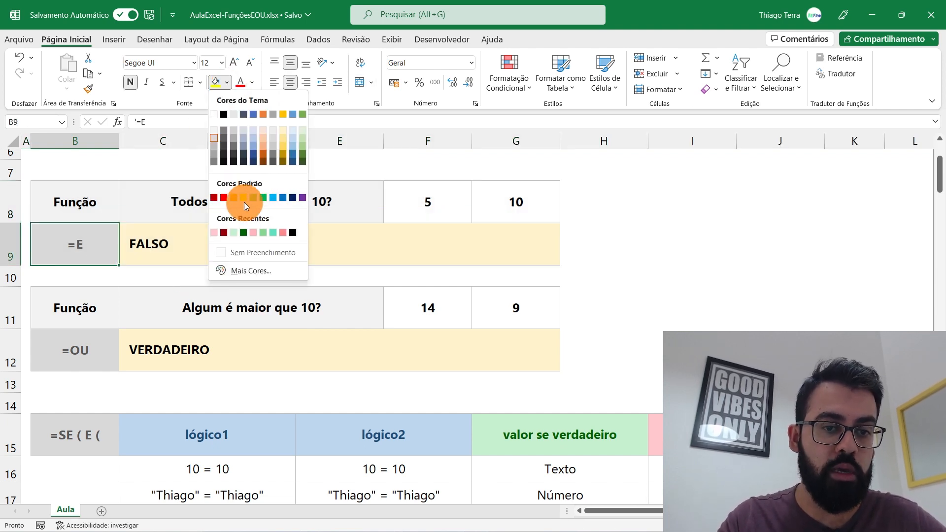
pyautogui.click(291, 197)
pyautogui.click(249, 84)
pyautogui.click(238, 133)
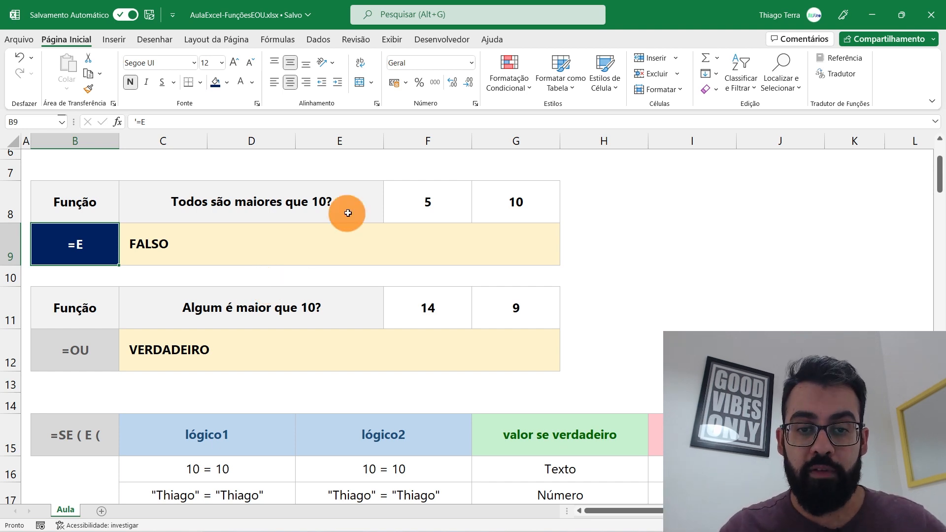
# Set the first number of the E test, in F8, to 14 and select the result in C9.
pyautogui.doubleClick(401, 200)
pyautogui.press('BackSpace')
pyautogui.write('14')
pyautogui.click(241, 246)
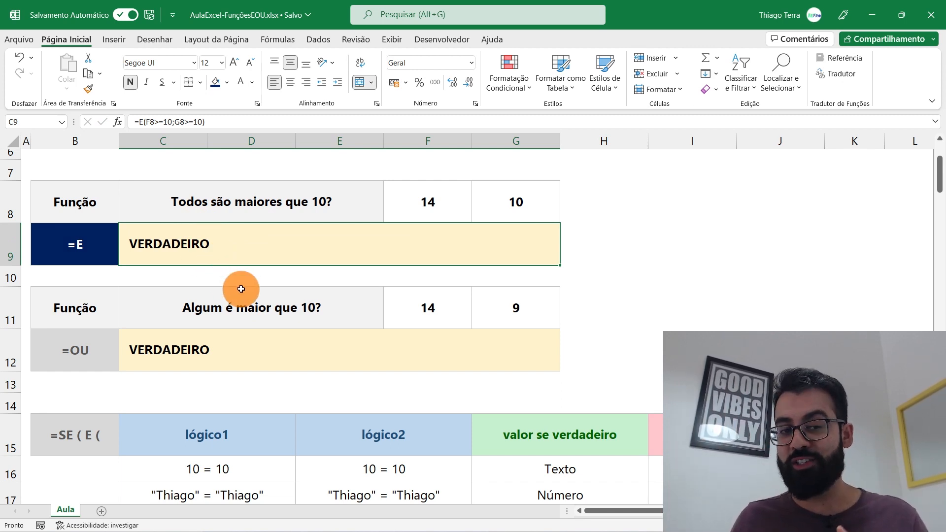
# Format the =OU label in B12 with a purple fill and white text.
pyautogui.click(72, 348)
pyautogui.click(227, 82)
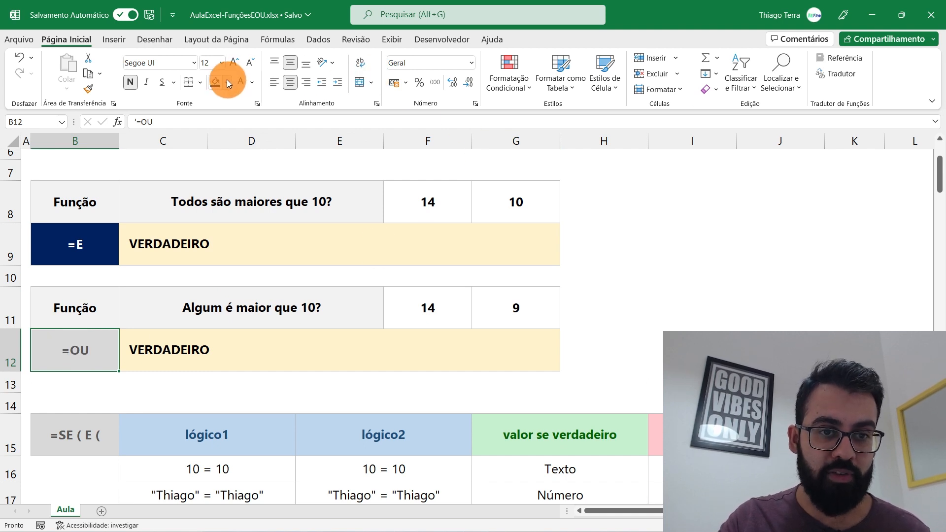
pyautogui.click(303, 197)
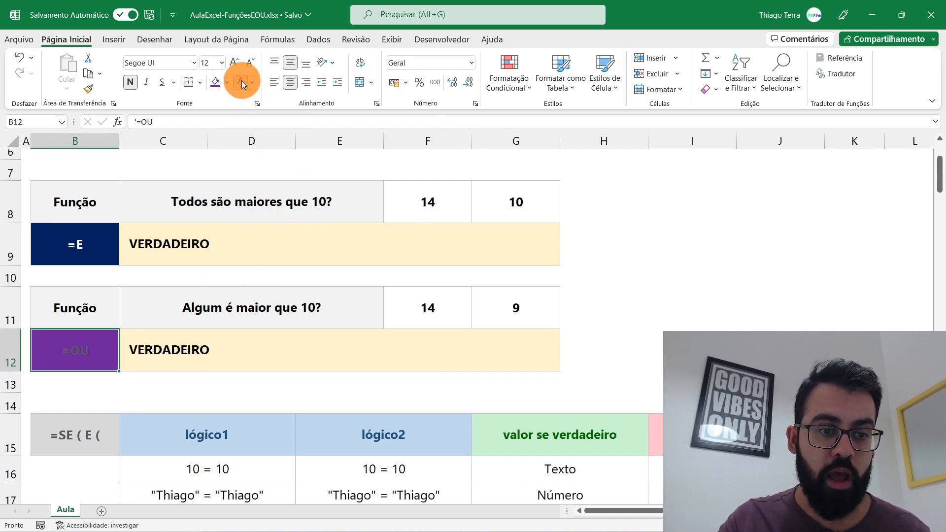
pyautogui.click(89, 241)
pyautogui.click(91, 340)
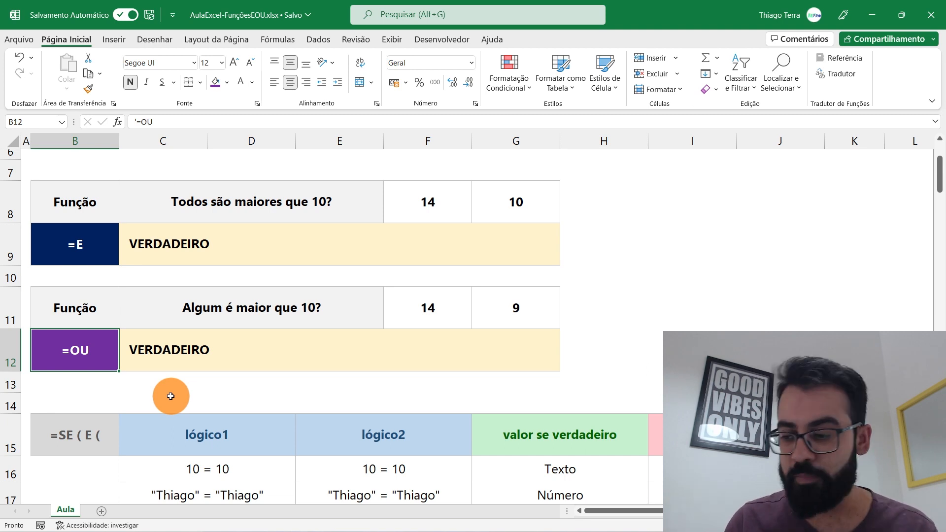
pyautogui.scroll(-2, 212, 396)
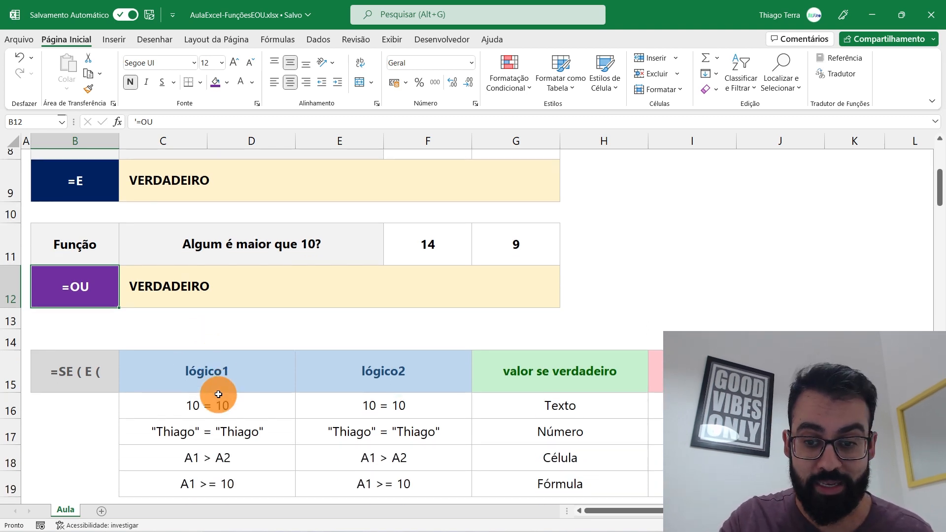
pyautogui.scroll(1, 218, 394)
pyautogui.scroll(1, 218, 394)
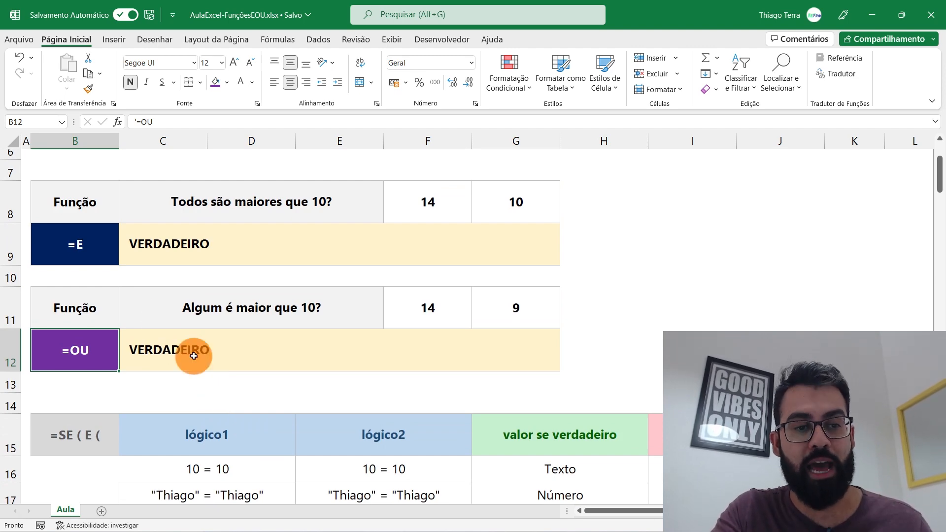
pyautogui.scroll(-5, 246, 361)
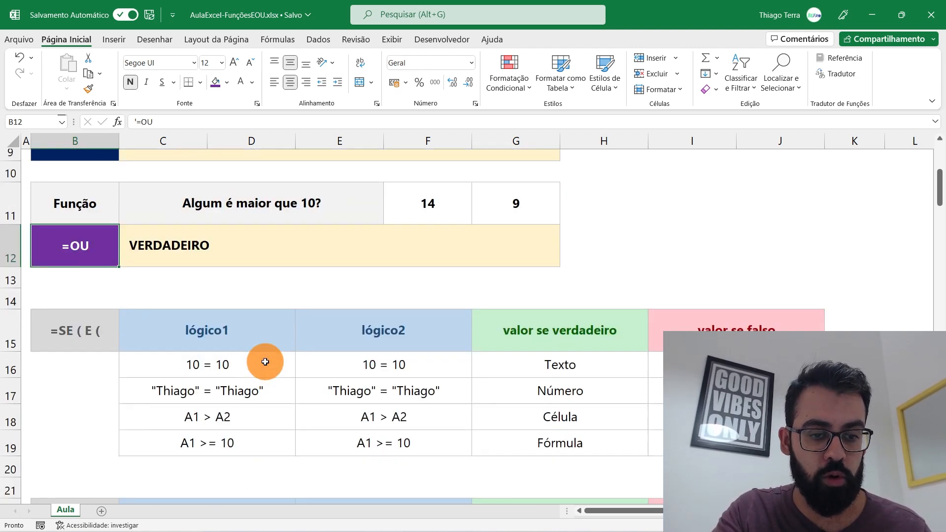
pyautogui.scroll(2, 265, 362)
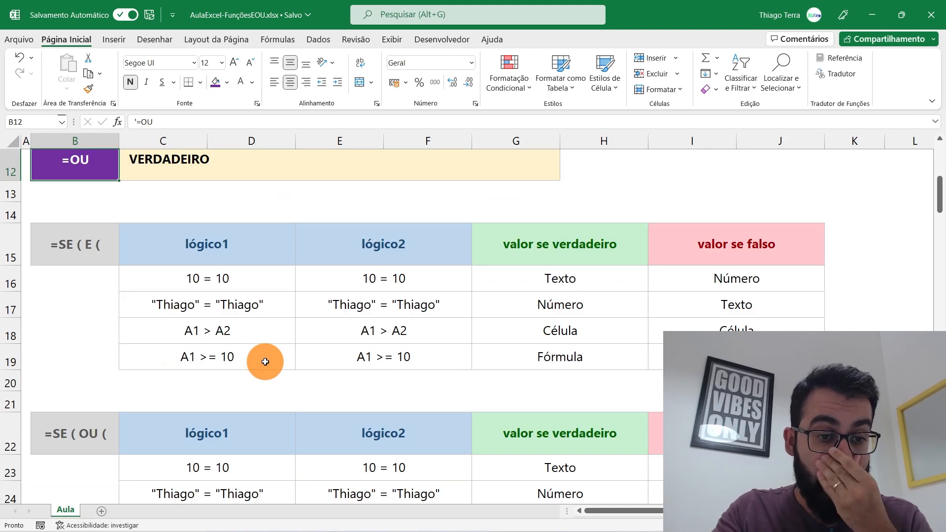
pyautogui.scroll(3, 265, 362)
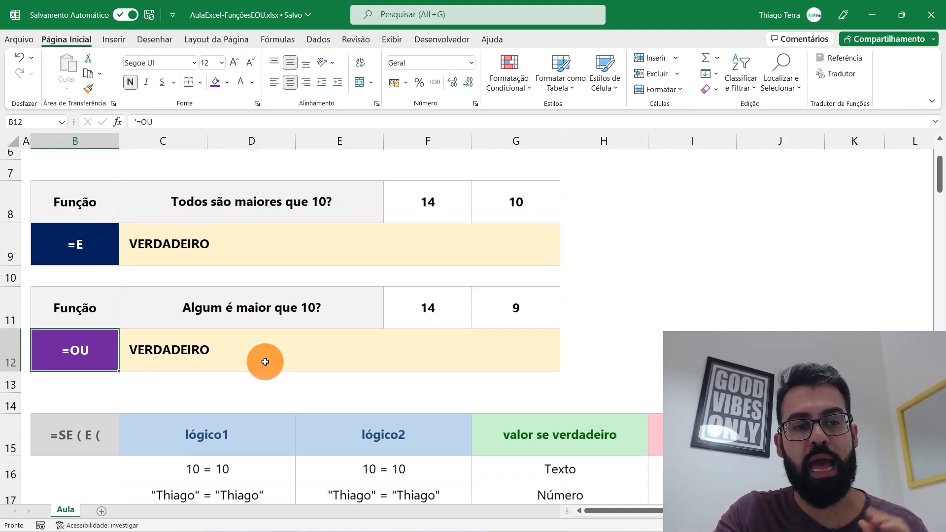
# Examine the argument layouts of the combined SE(E( and SE(OU( formulas in rows 15 to 26.
pyautogui.scroll(-4, 266, 361)
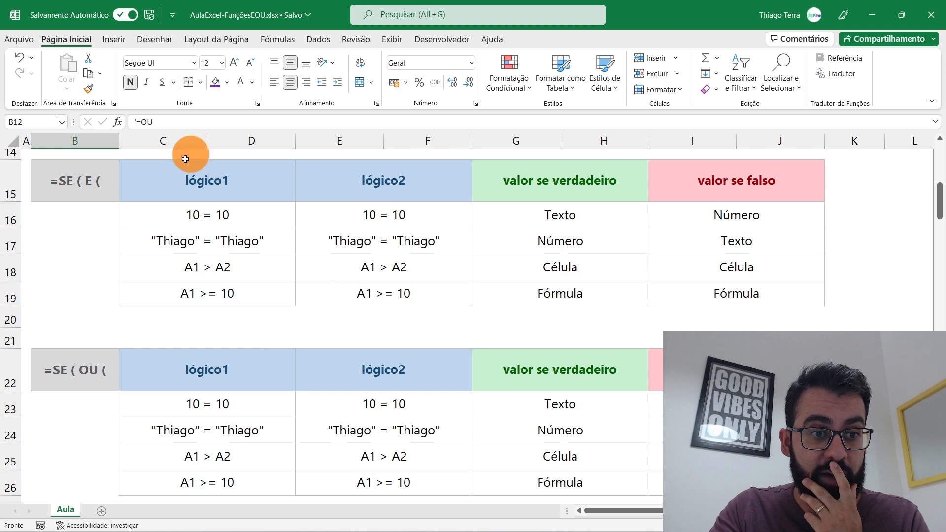
pyautogui.click(76, 183)
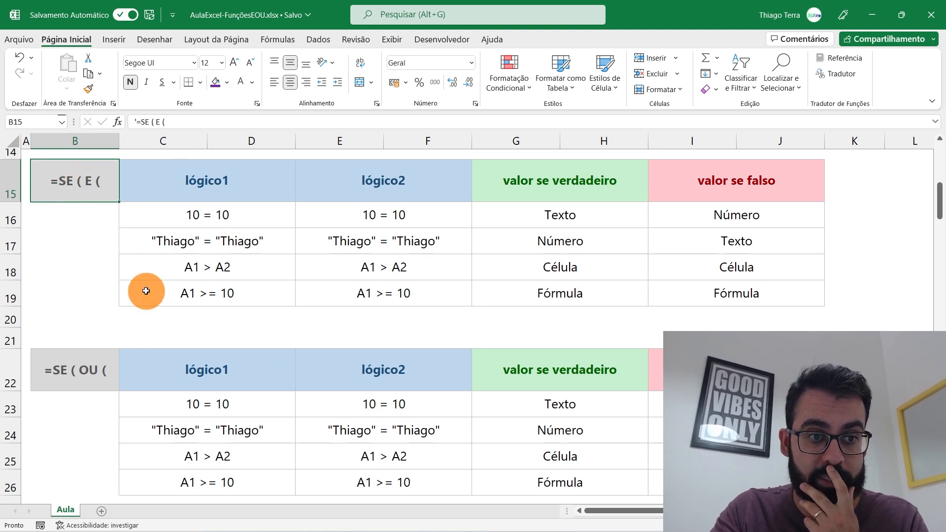
pyautogui.moveTo(195, 188); pyautogui.dragTo(189, 299)
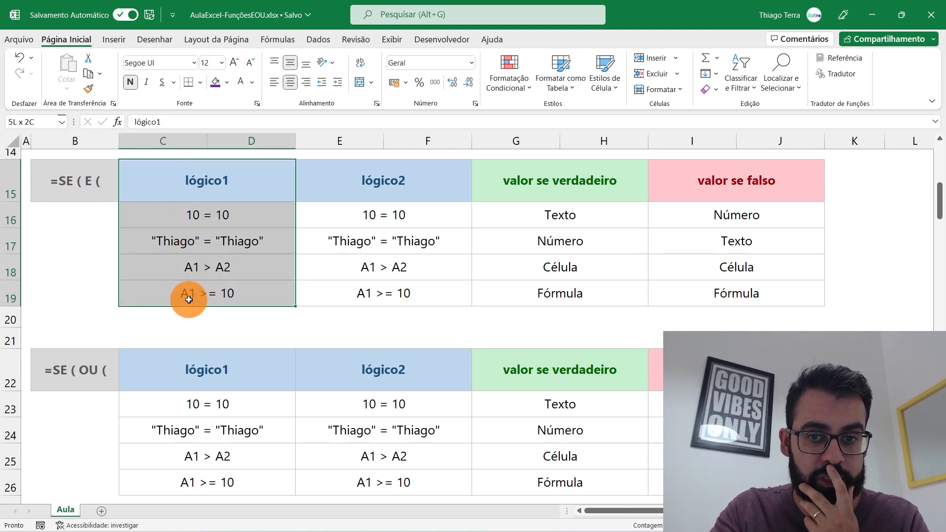
pyautogui.moveTo(609, 187); pyautogui.dragTo(598, 296)
pyautogui.moveTo(701, 202); pyautogui.dragTo(697, 284)
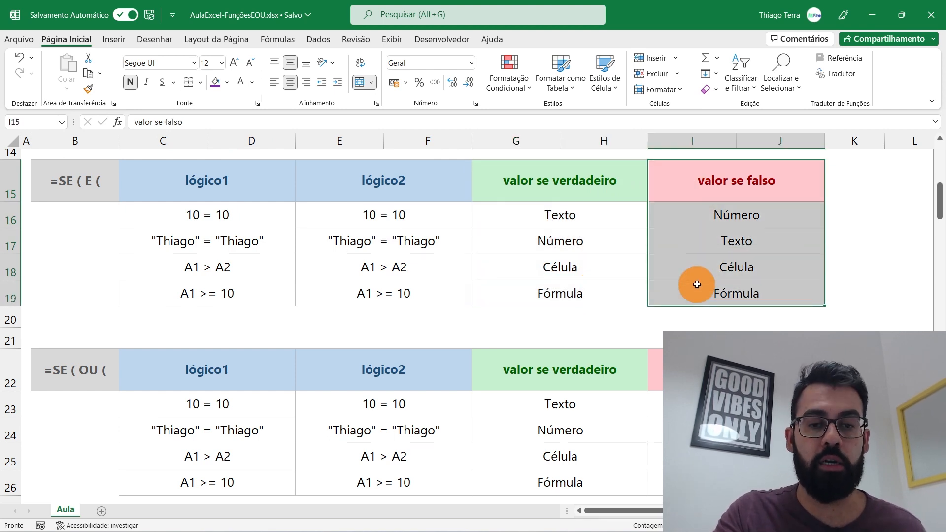
pyautogui.click(427, 317)
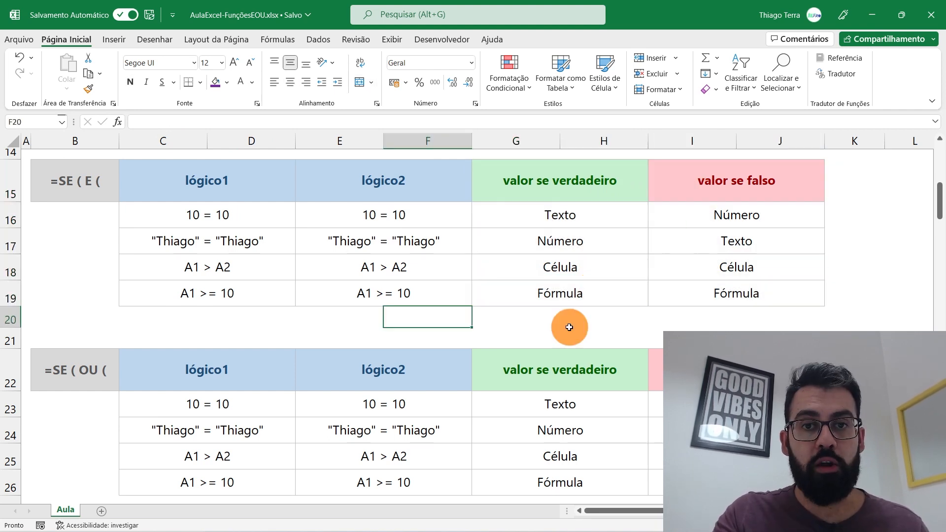
pyautogui.scroll(-5, 569, 327)
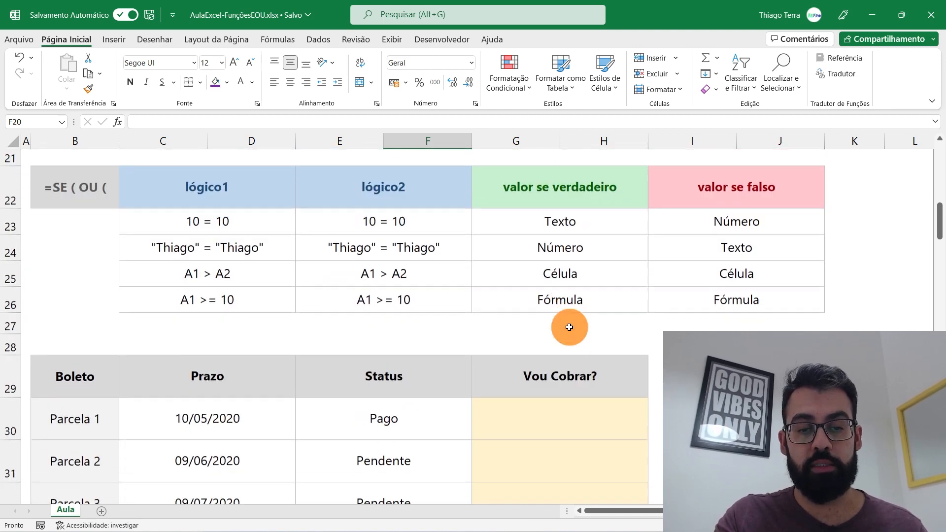
pyautogui.click(939, 139)
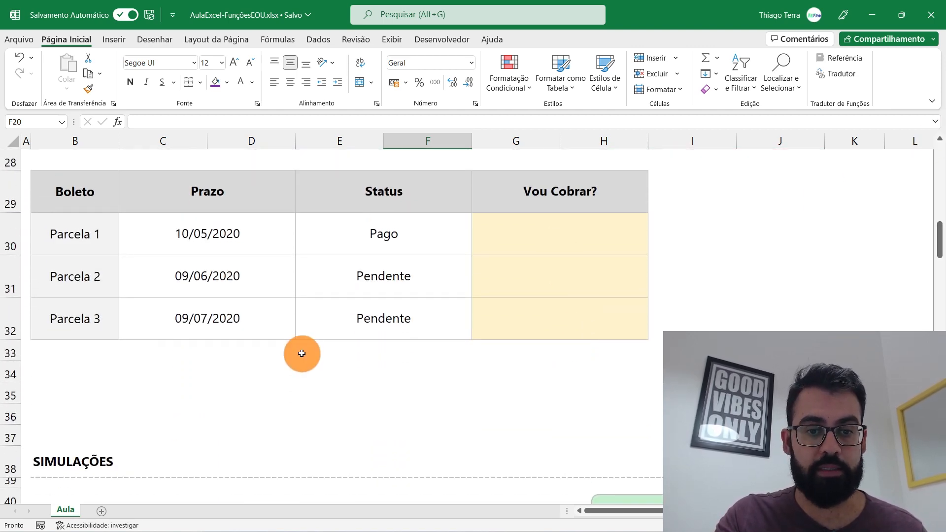
# Set the Parcela 1 due date in C30 to 28/08/2022 and review the Boleto, Prazo and Status columns.
pyautogui.click(276, 377)
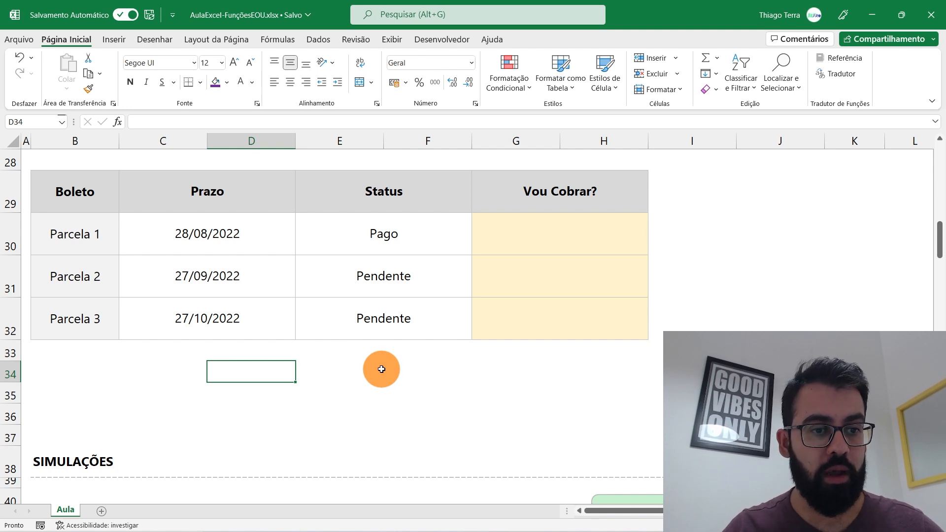
pyautogui.moveTo(88, 196); pyautogui.dragTo(78, 317)
pyautogui.moveTo(261, 203); pyautogui.dragTo(253, 321)
pyautogui.moveTo(429, 190); pyautogui.dragTo(416, 319)
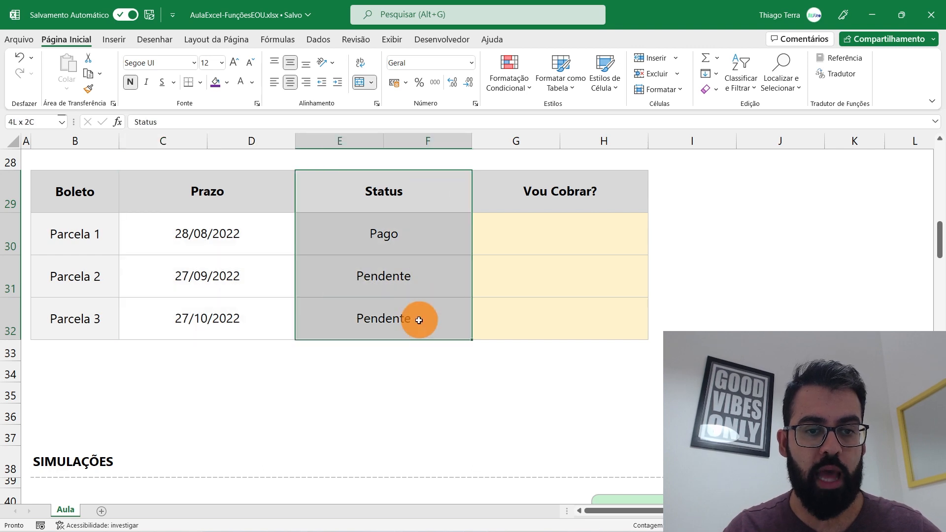
# Enter the reference date 29/09/2022 in C34 and format it in bold, merged and centered across C34:D34.
pyautogui.click(410, 241)
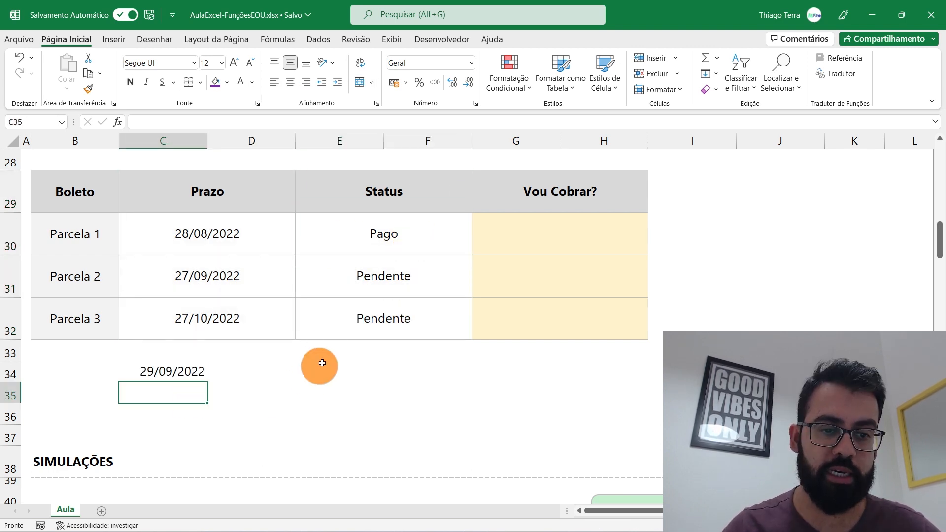
pyautogui.moveTo(183, 371); pyautogui.dragTo(261, 372)
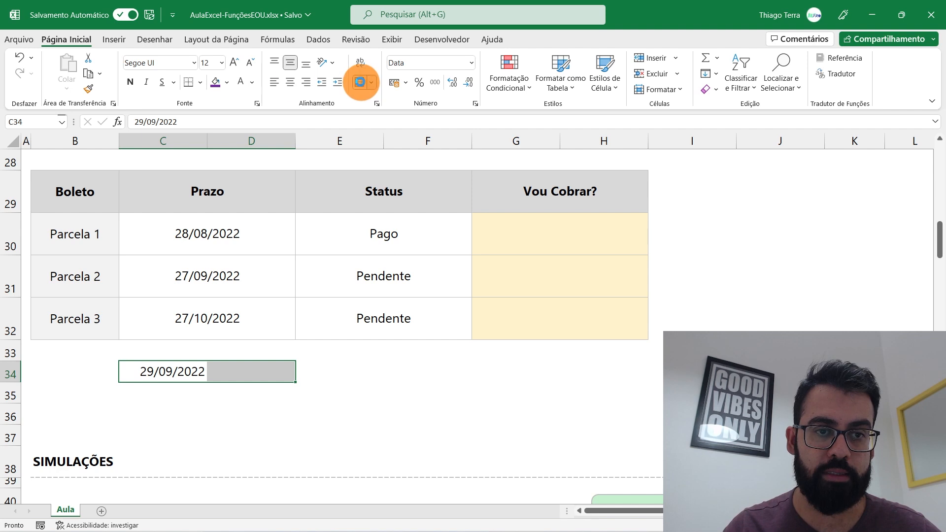
pyautogui.click(353, 81)
pyautogui.click(130, 82)
# Compare each installment's due date and payment status against the reference date below the table.
pyautogui.moveTo(99, 233); pyautogui.dragTo(232, 236)
pyautogui.click(275, 238)
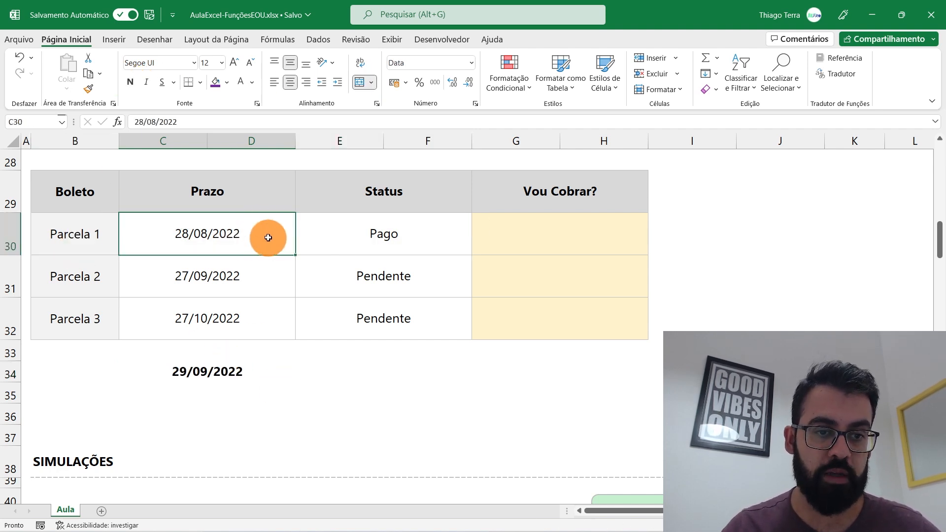
pyautogui.click(341, 230)
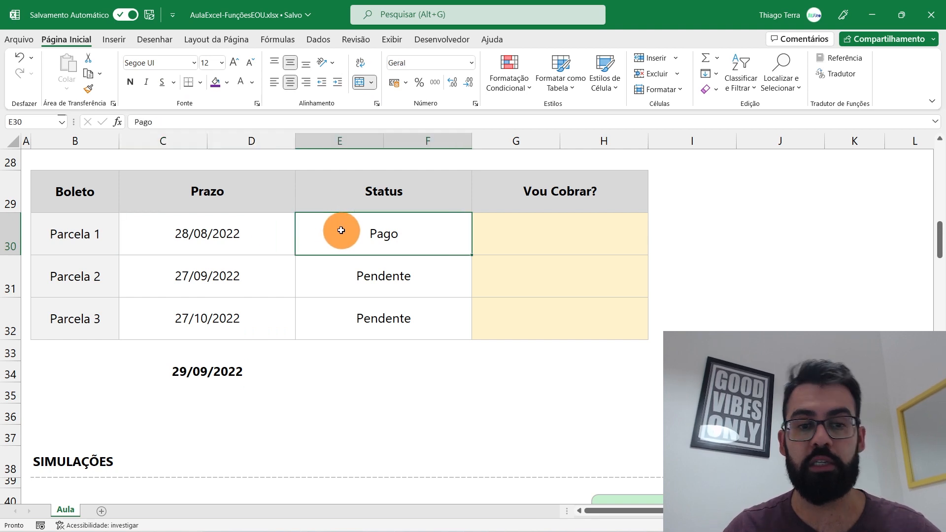
pyautogui.click(272, 278)
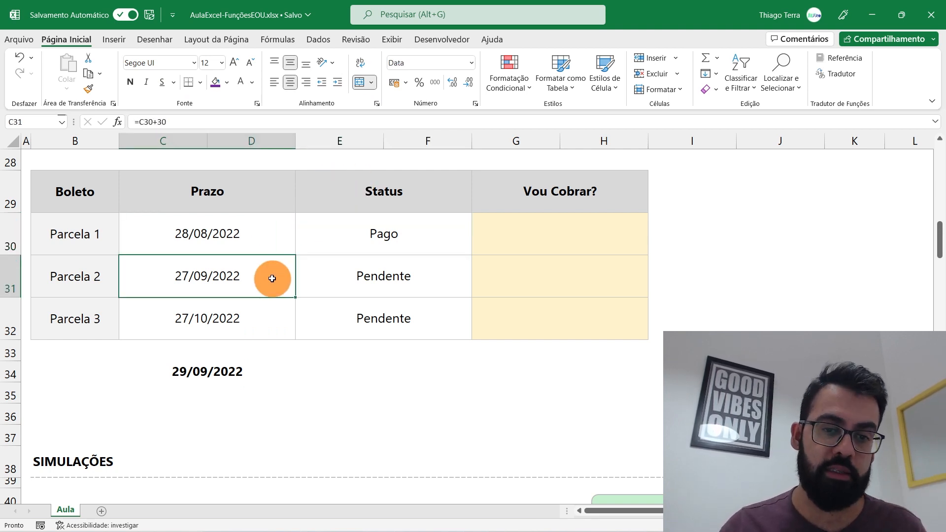
pyautogui.click(313, 271)
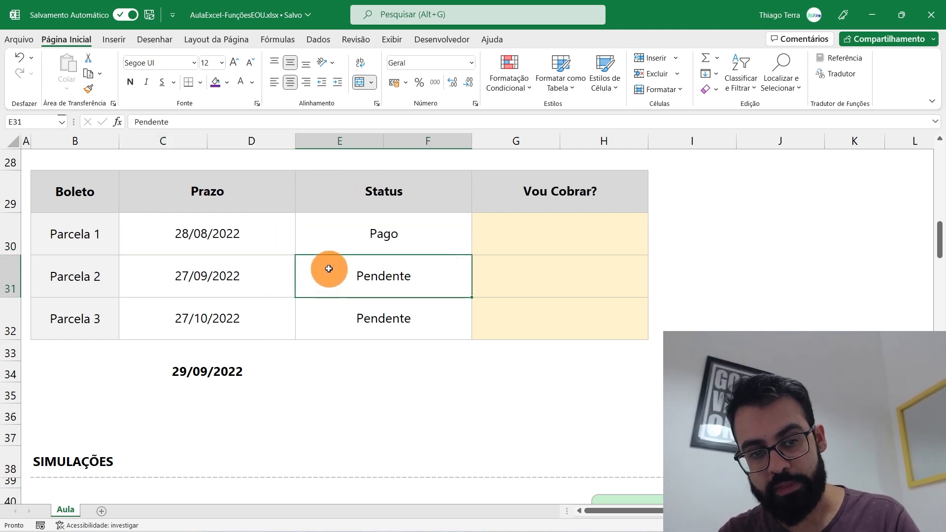
pyautogui.click(253, 312)
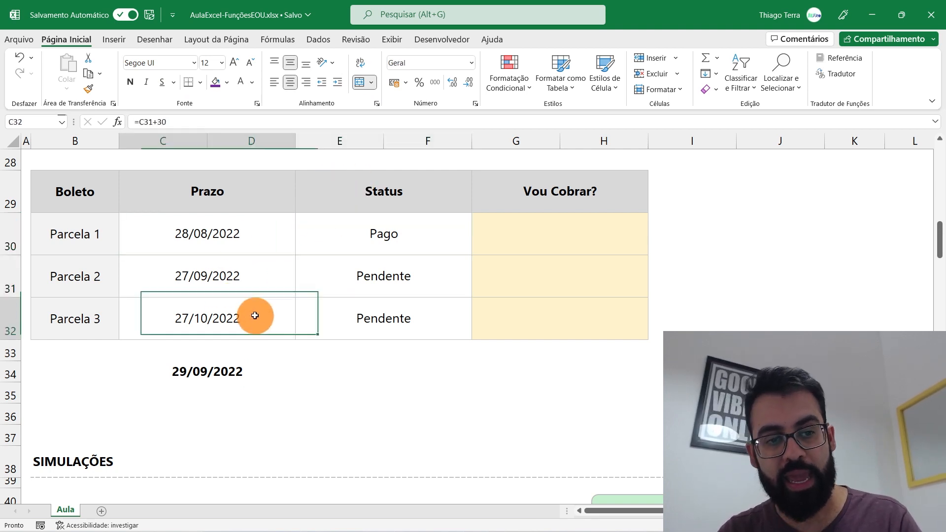
pyautogui.click(341, 314)
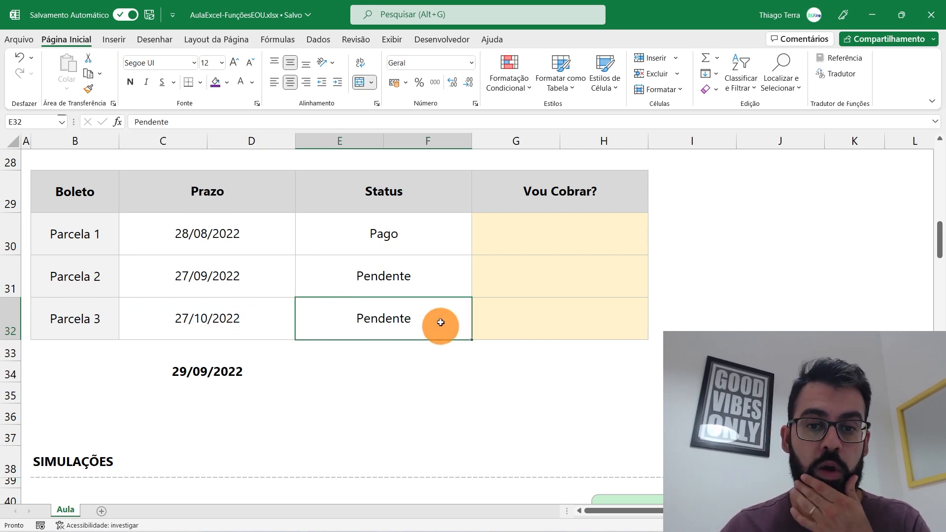
pyautogui.moveTo(110, 232); pyautogui.dragTo(542, 314)
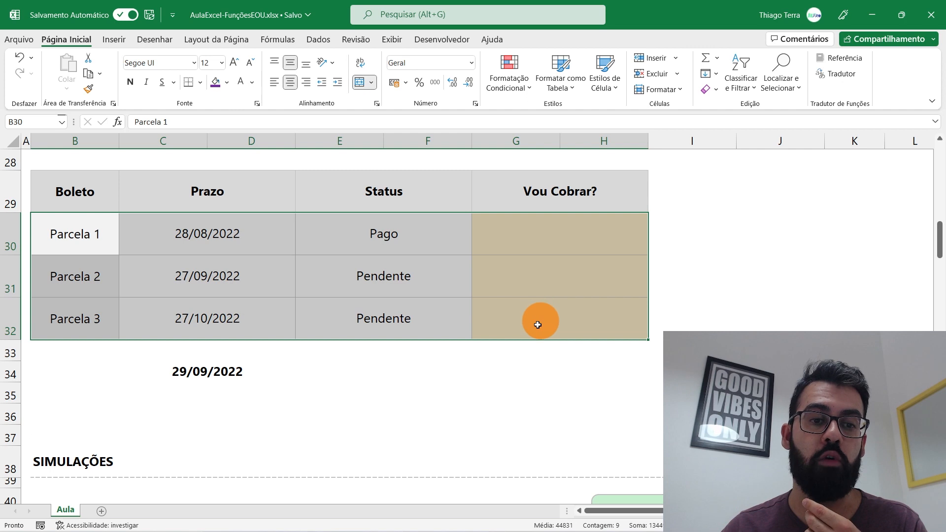
# Examine the Parcela 1 and Parcela 2 rows, the Prazo and Status criteria, and the Vou Cobrar? cells.
pyautogui.click(10, 276)
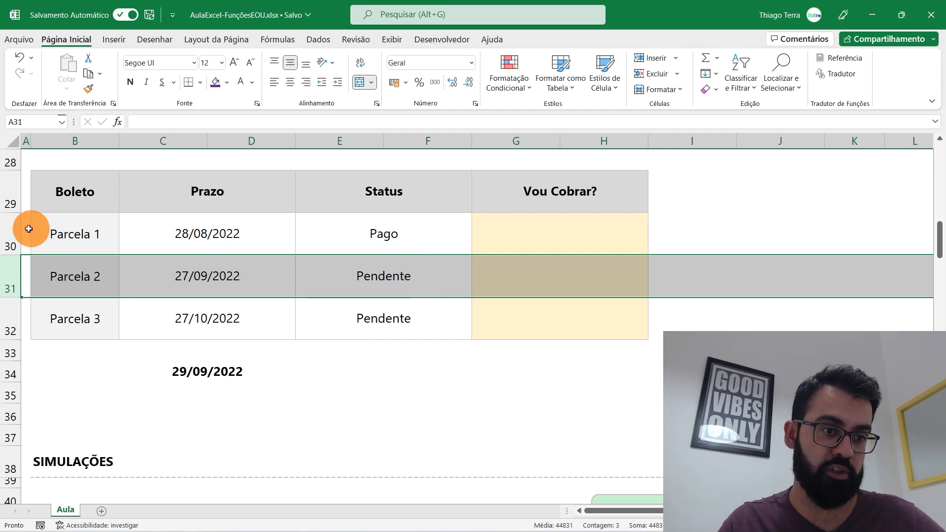
pyautogui.click(3, 228)
pyautogui.moveTo(3, 228); pyautogui.dragTo(5, 276)
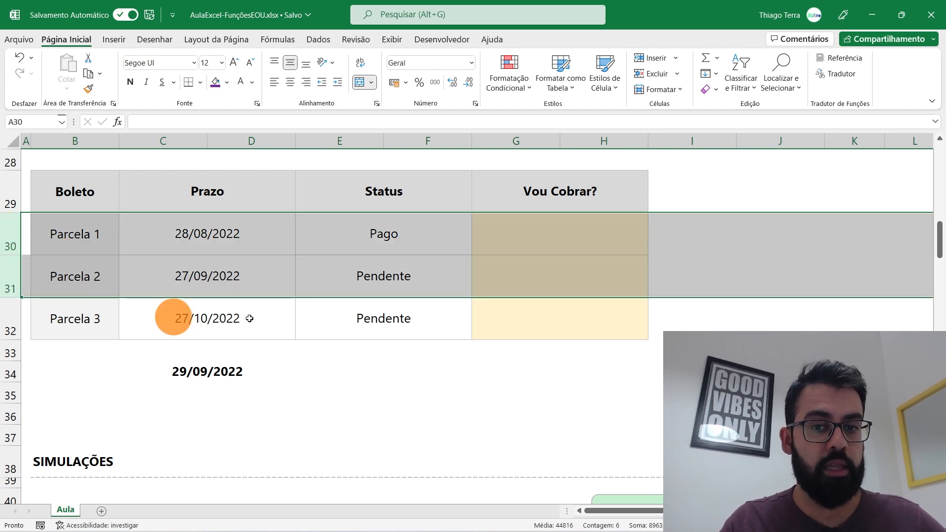
pyautogui.moveTo(197, 237); pyautogui.dragTo(353, 305)
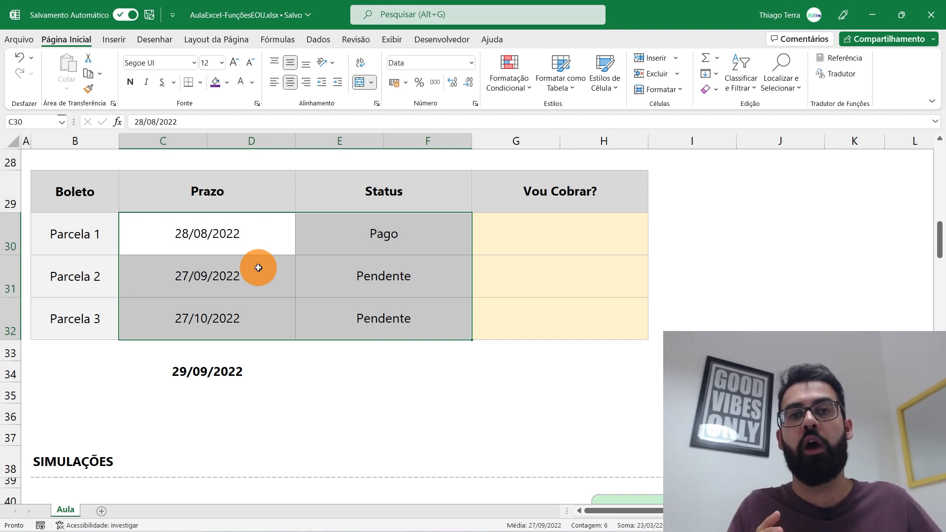
pyautogui.press('Right')
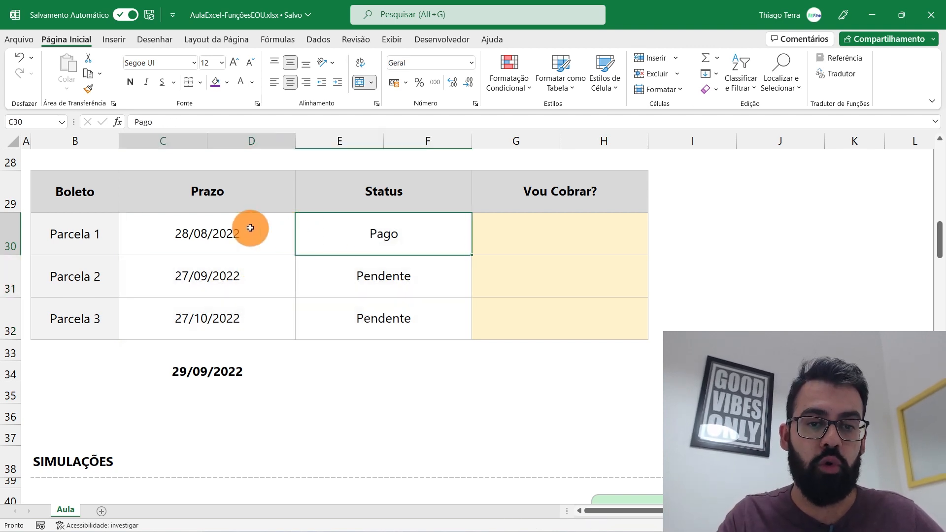
pyautogui.moveTo(484, 219); pyautogui.dragTo(481, 317)
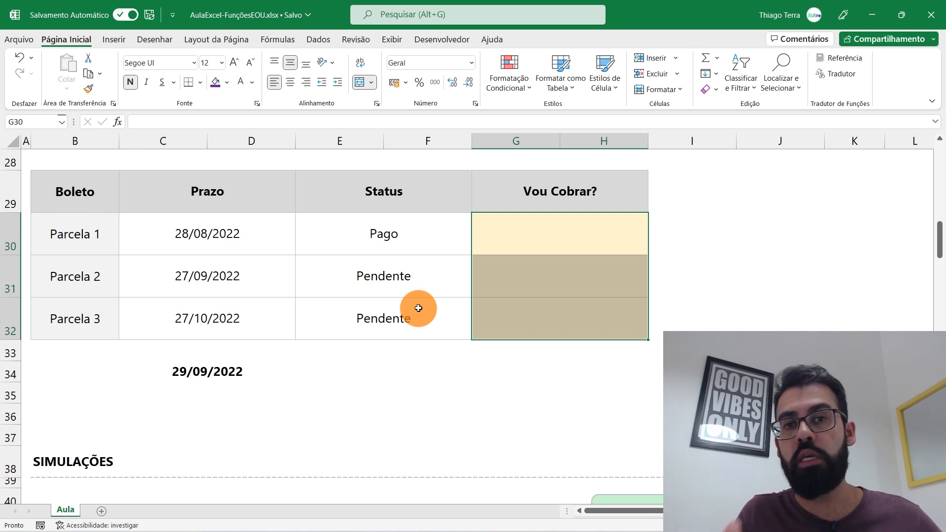
# Review the SIMULAÇÕES flowchart of the SE function with its two logical tests and its true and false outcomes.
pyautogui.scroll(-3, 419, 308)
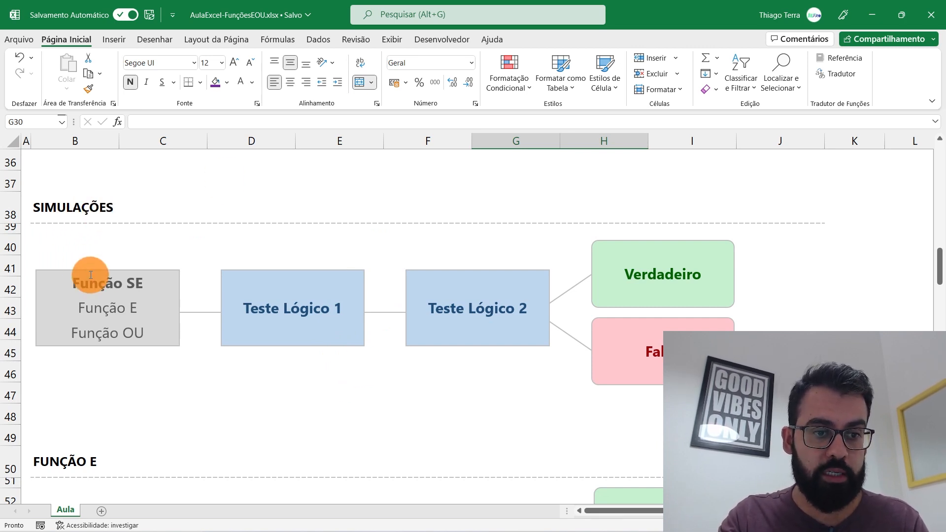
pyautogui.moveTo(78, 274); pyautogui.dragTo(106, 291)
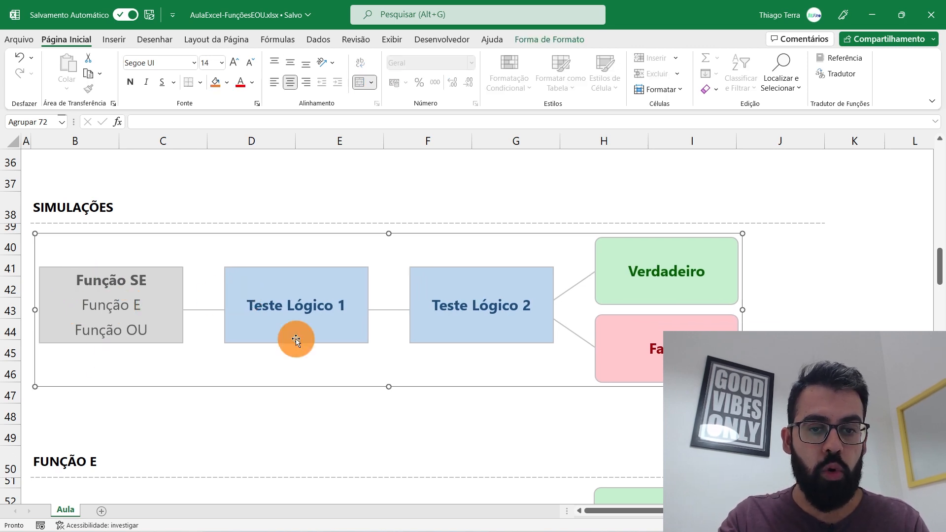
pyautogui.click(354, 447)
pyautogui.scroll(-5, 355, 447)
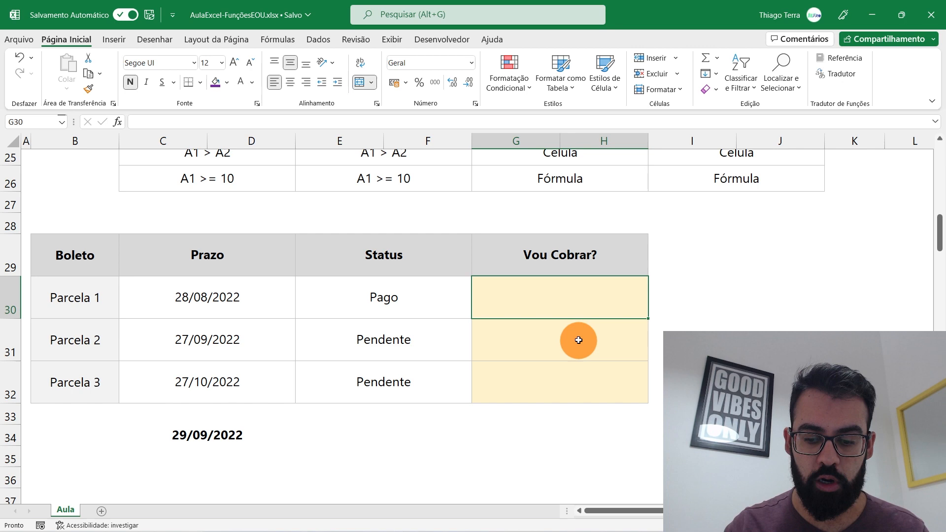
# Start an SE formula with a nested E function in G30, beginning the first test with C30<.
pyautogui.write('=SE(')
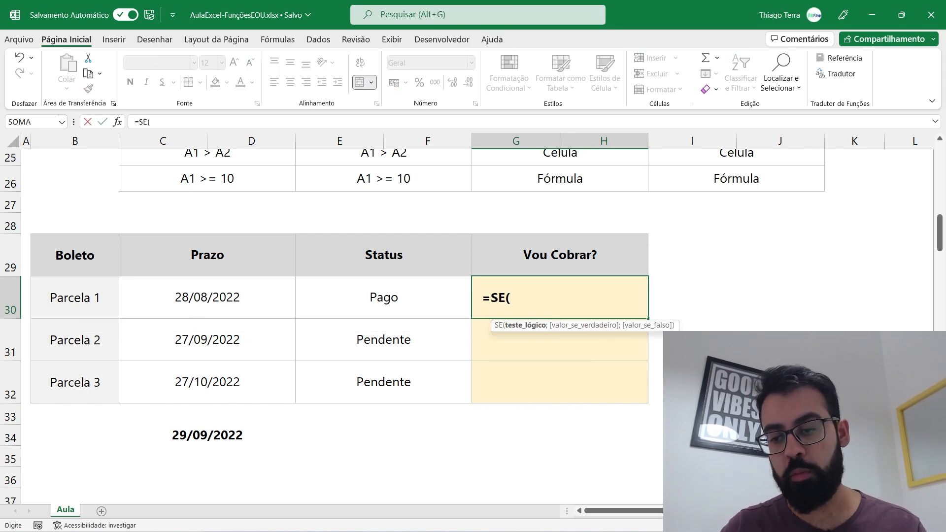
pyautogui.scroll(-2, 472, 348)
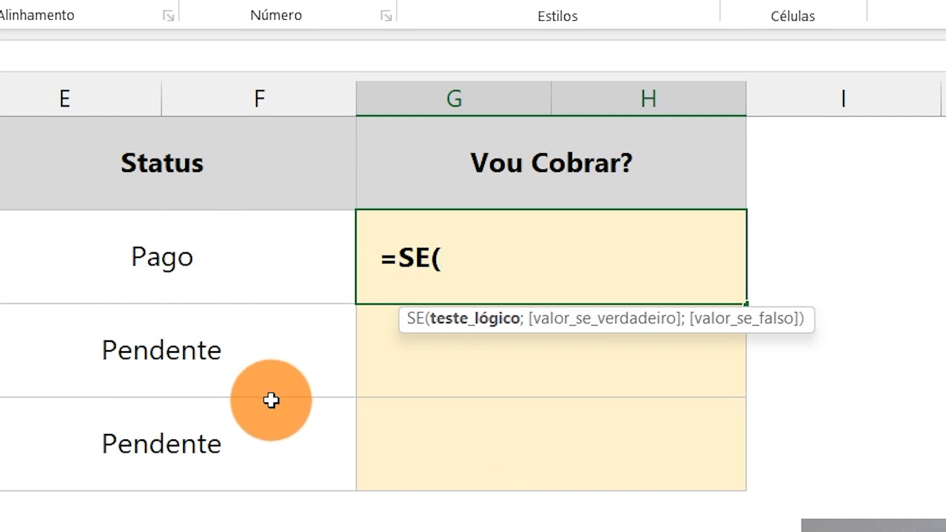
pyautogui.write('E')
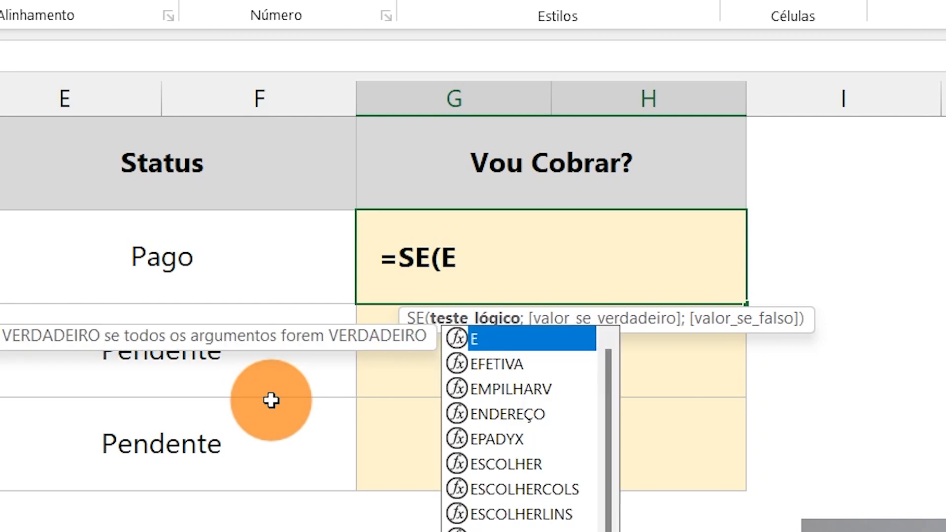
pyautogui.write('(')
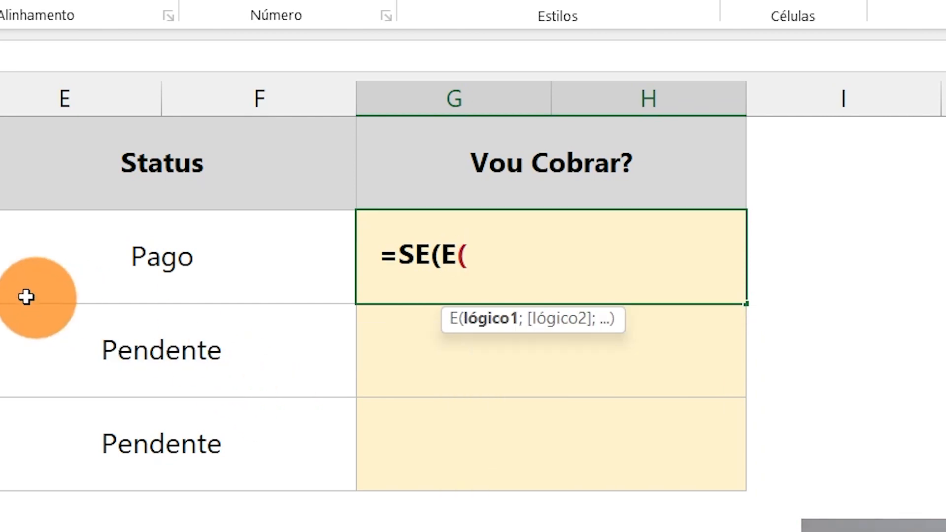
pyautogui.click(197, 212)
pyautogui.write('<')
pyautogui.click(185, 352)
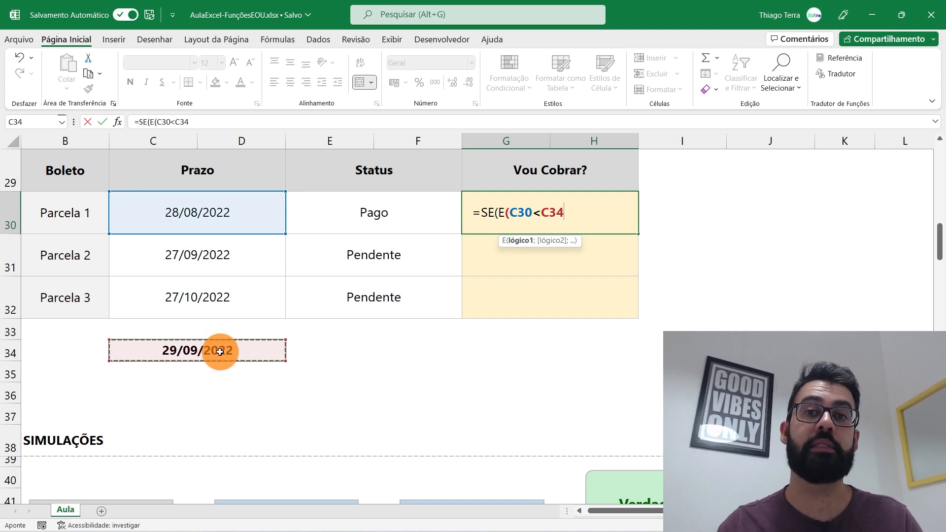
pyautogui.press('BackSpace')
pyautogui.press('BackSpace')
pyautogui.press('BackSpace')
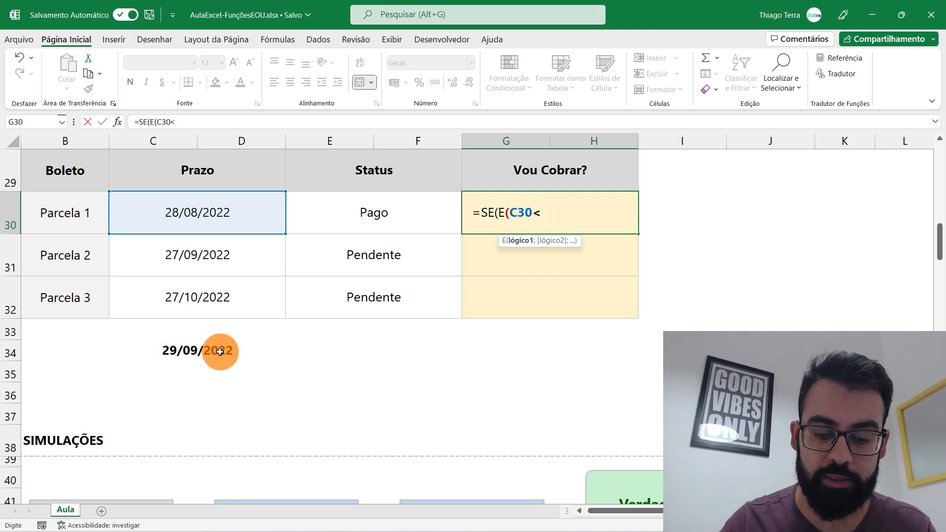
# Compare C30 with HOJE() in the first test of the G30 formula and add the second test E30="Pendente".
pyautogui.write('HOJE ()')
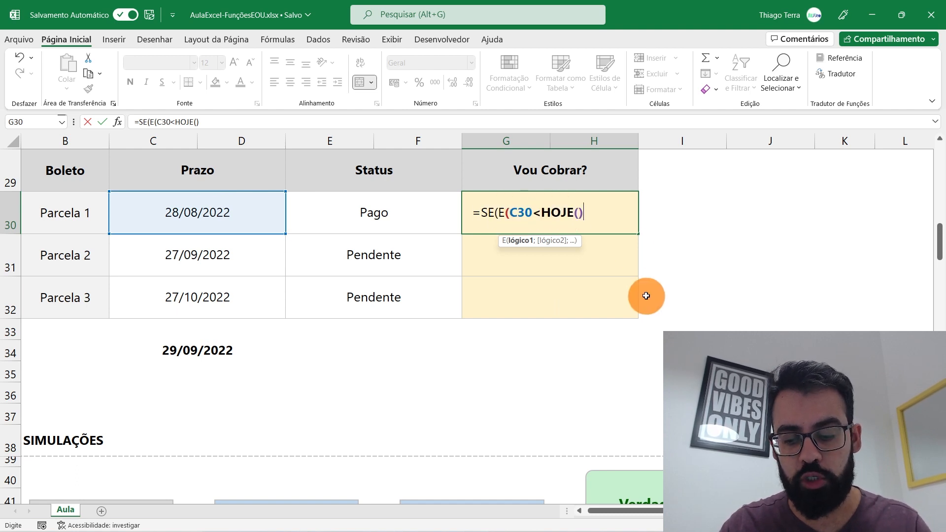
pyautogui.write(';')
pyautogui.click(424, 219)
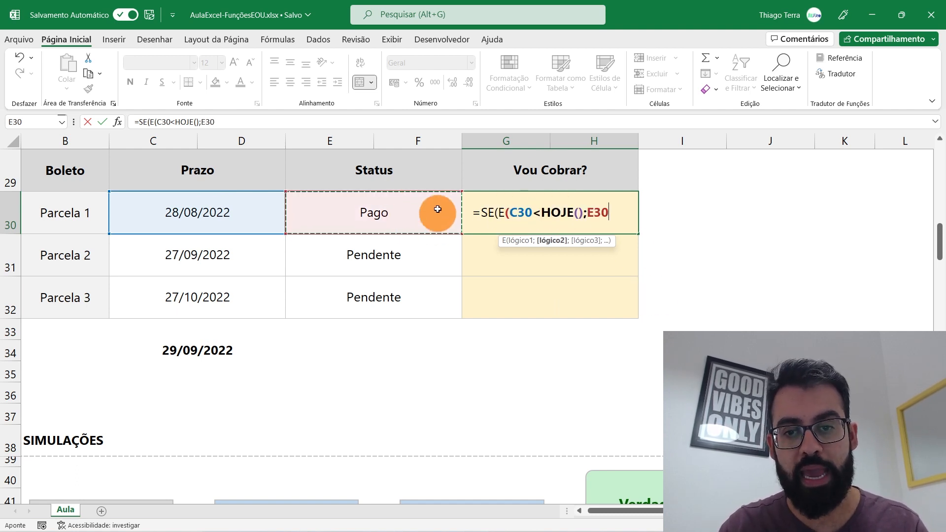
pyautogui.write('="Pendente')
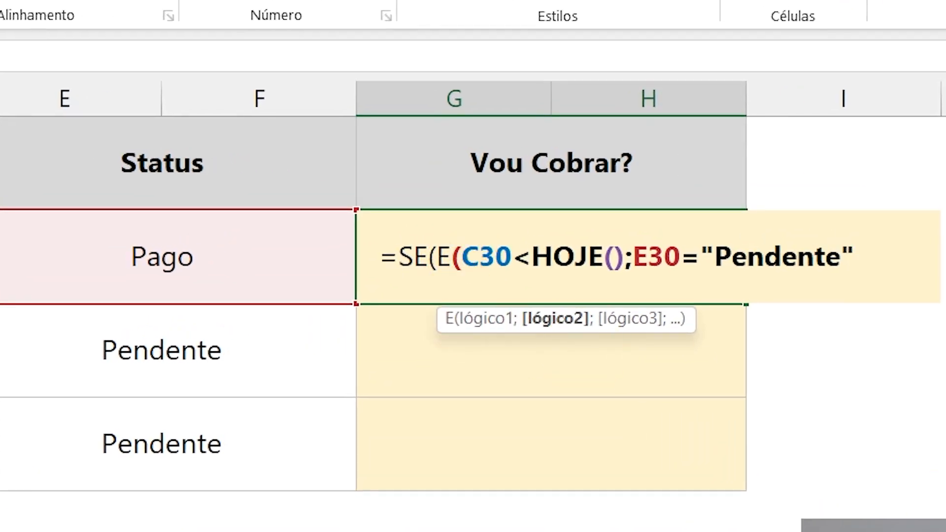
# Close the nested E function in the G30 formula, check it as the teste_lógico argument, and start SE's valor_se_verdadeiro argument.
pyautogui.write(')')
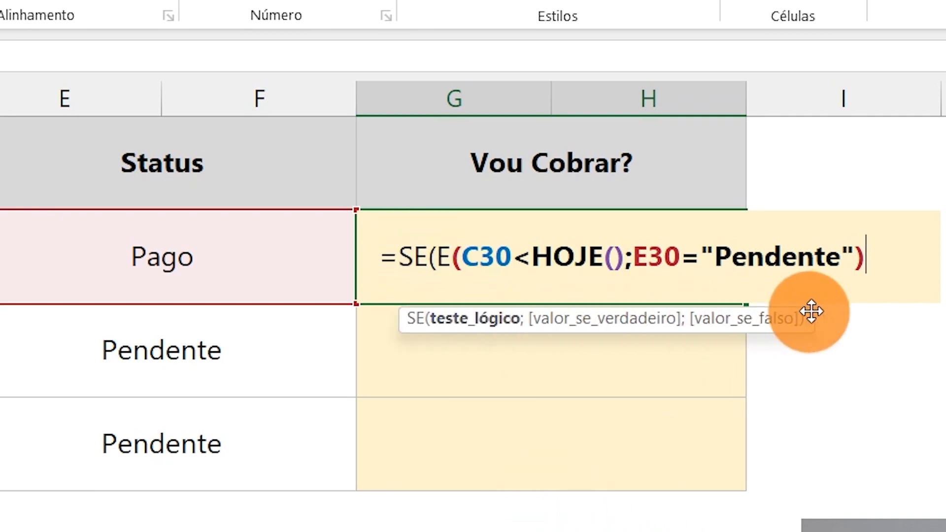
pyautogui.click(456, 326)
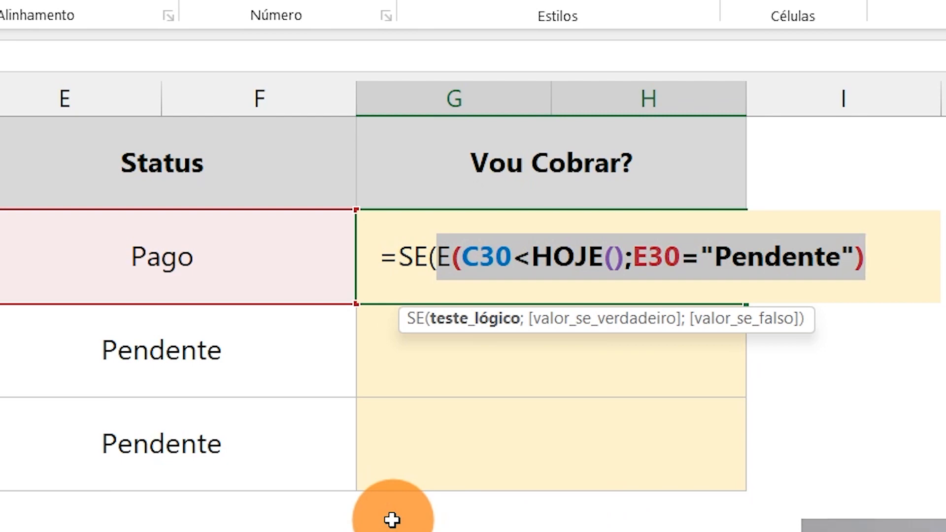
pyautogui.click(883, 268)
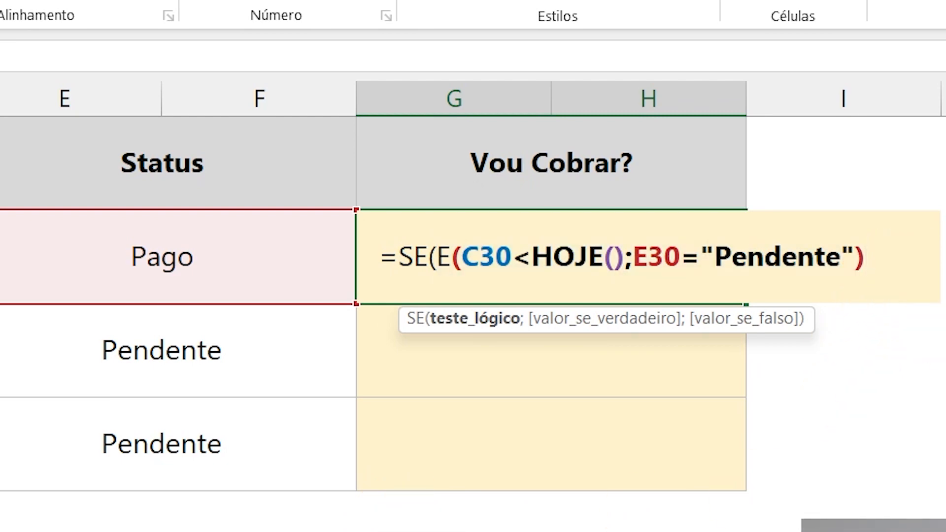
pyautogui.write(';')
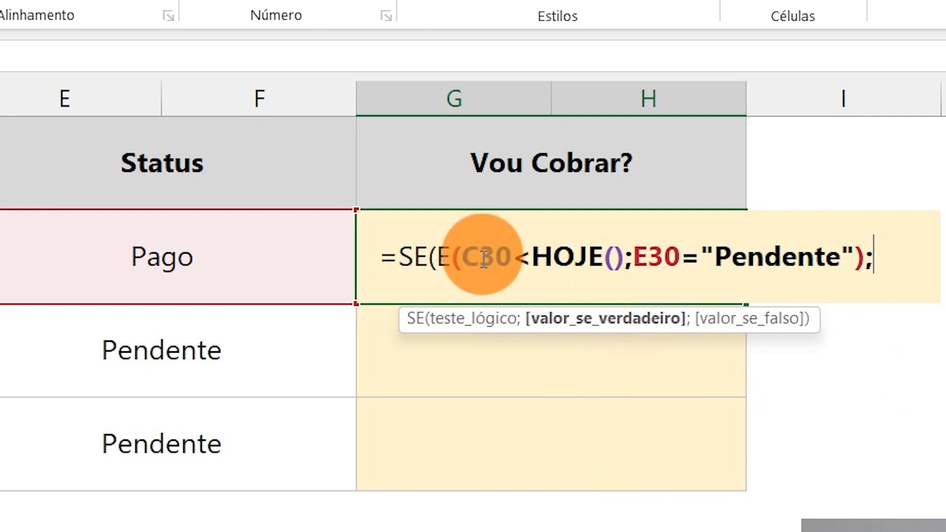
pyautogui.moveTo(463, 258); pyautogui.dragTo(840, 229)
pyautogui.click(877, 237)
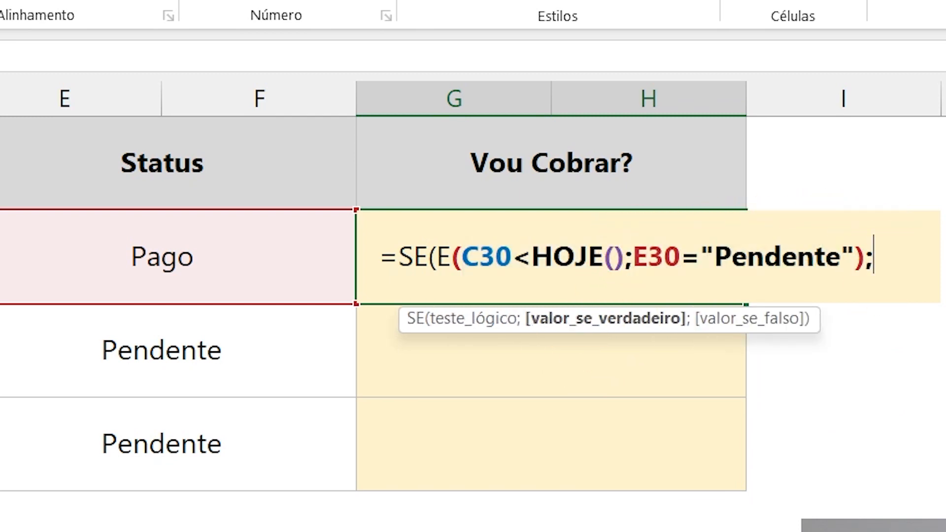
# Complete the G30 formula with "Efetuar Cobrança" as the true result and "Não efetuar" as the false result.
pyautogui.write(';"Efetu')
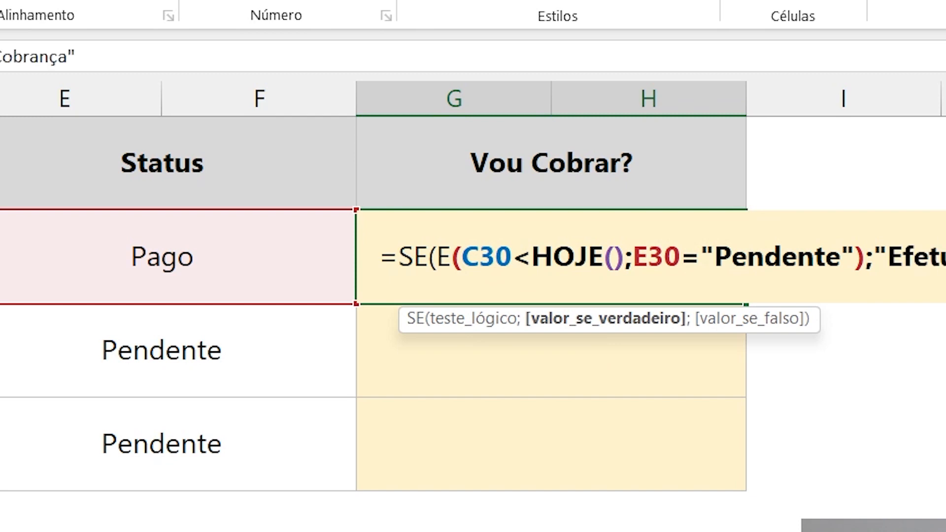
pyautogui.write('ar Cobrança"')
pyautogui.write(';"Não efetuar"')
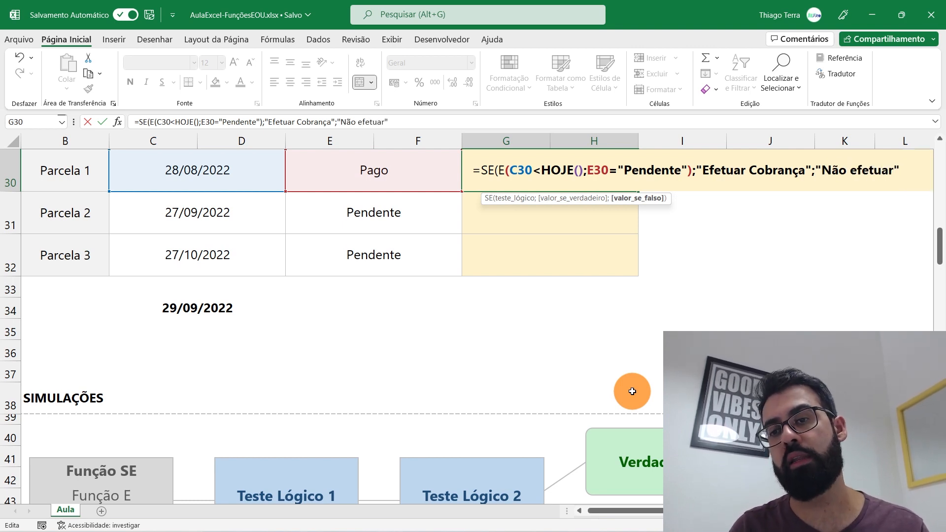
pyautogui.write(')')
pyautogui.press('Return')
pyautogui.press('Up')
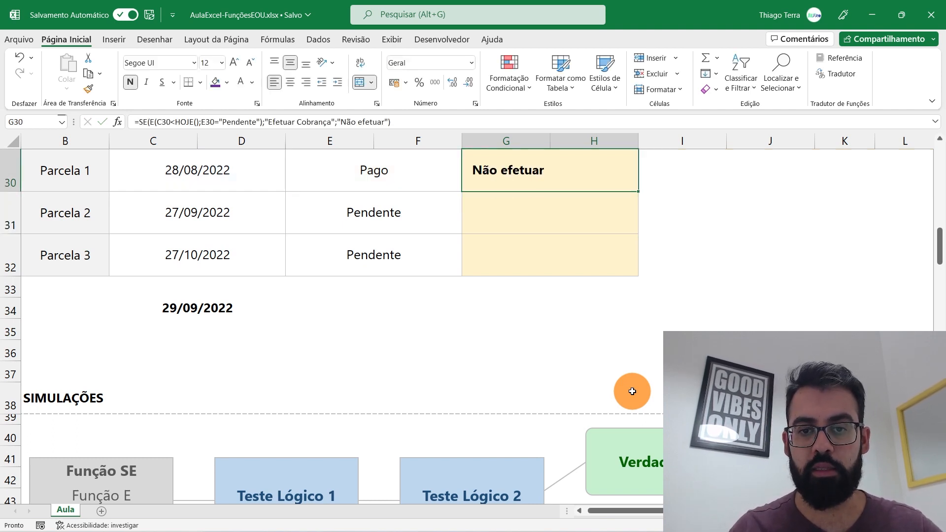
# Check Parcela 1's due date and status, and fill the G30 formula down through G32.
pyautogui.click(216, 181)
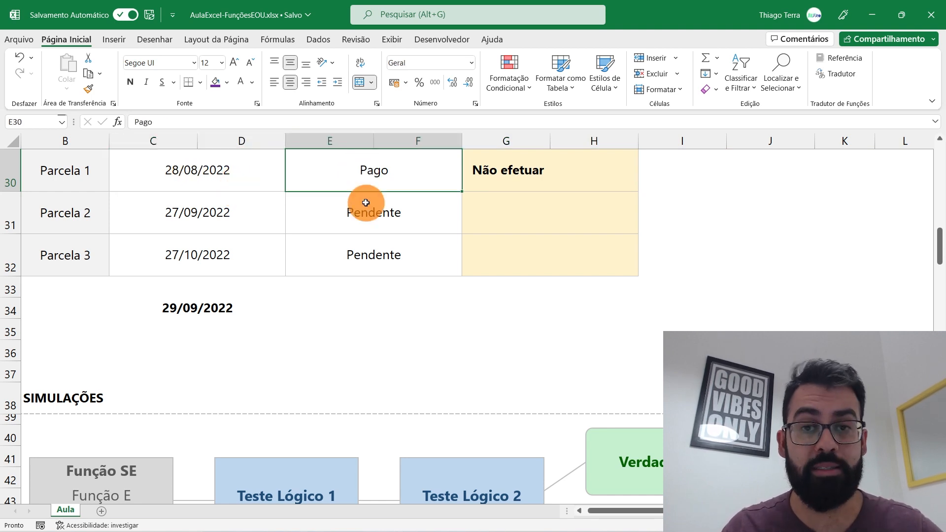
pyautogui.click(570, 169)
pyautogui.moveTo(639, 191); pyautogui.dragTo(638, 260)
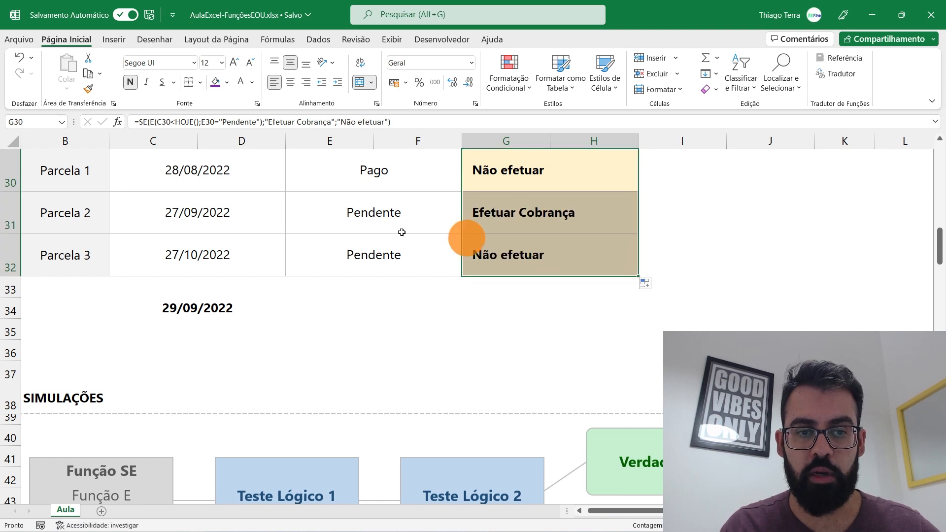
# Check the due dates and statuses of Parcela 2 and Parcela 3 against their Vou Cobrar? results.
pyautogui.click(193, 213)
pyautogui.click(338, 217)
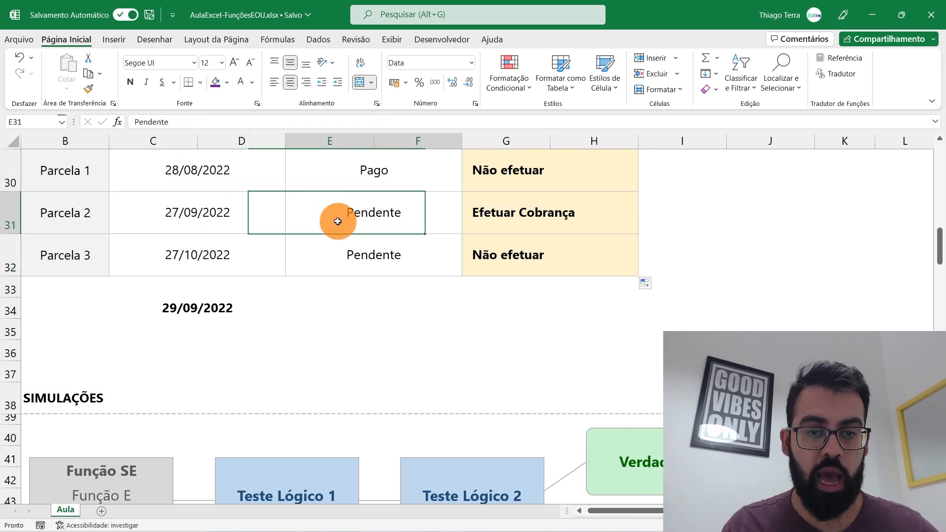
pyautogui.click(547, 212)
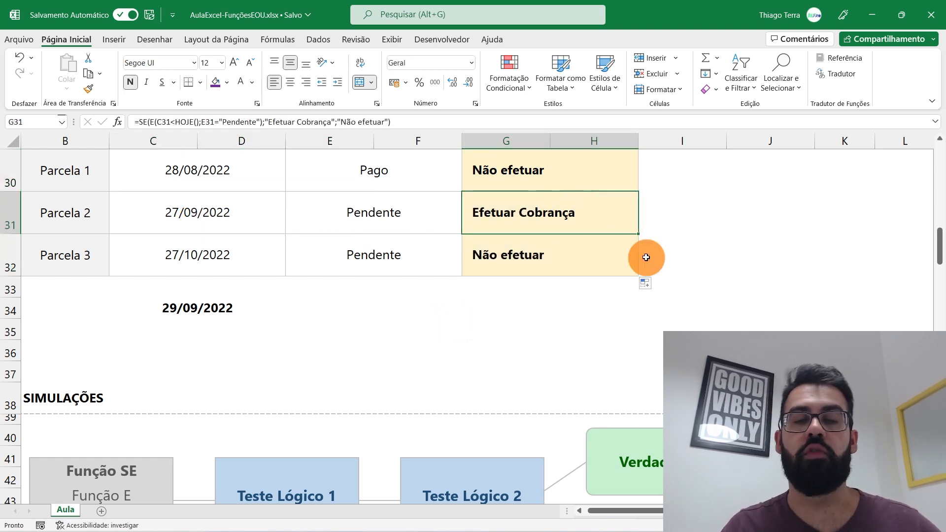
pyautogui.click(243, 252)
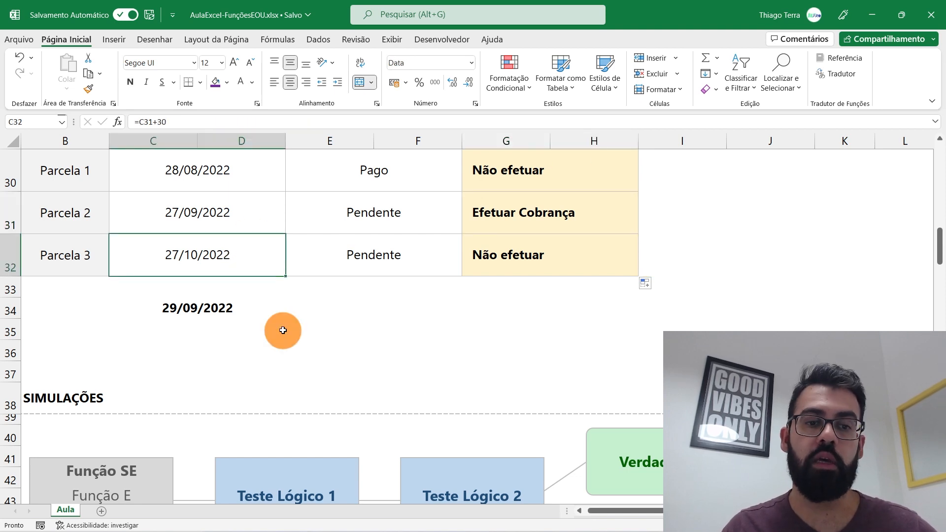
pyautogui.click(312, 258)
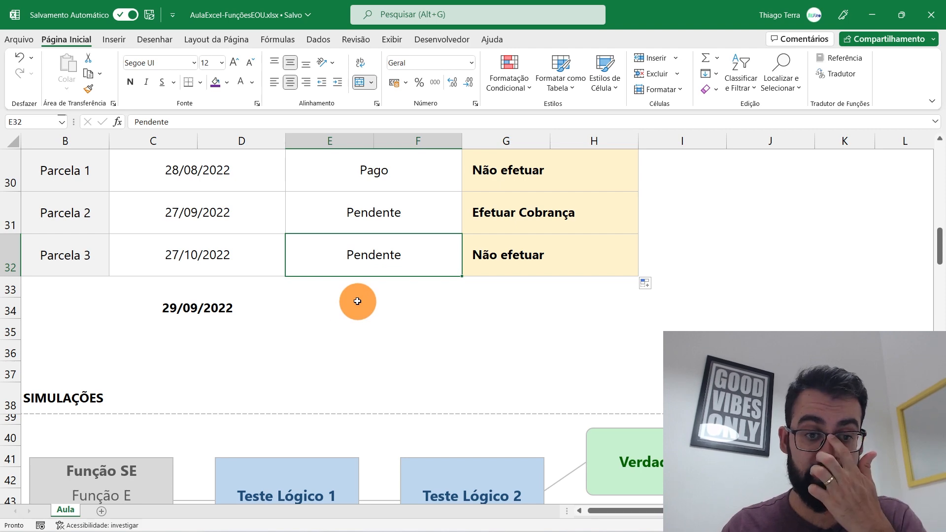
# Review the FUNÇÃO E flowchart below the table, with its two logical tests and the resulting outcome.
pyautogui.scroll(-6, 349, 307)
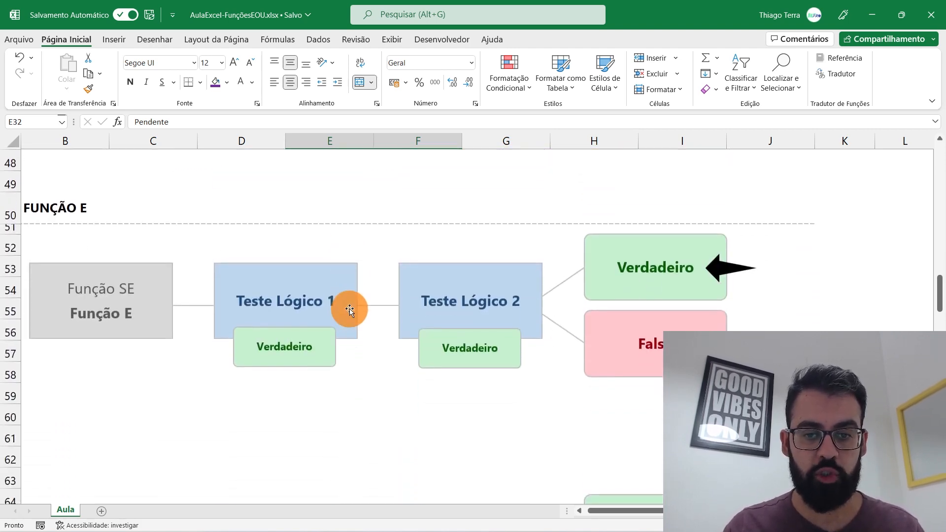
pyautogui.moveTo(608, 509); pyautogui.dragTo(587, 508)
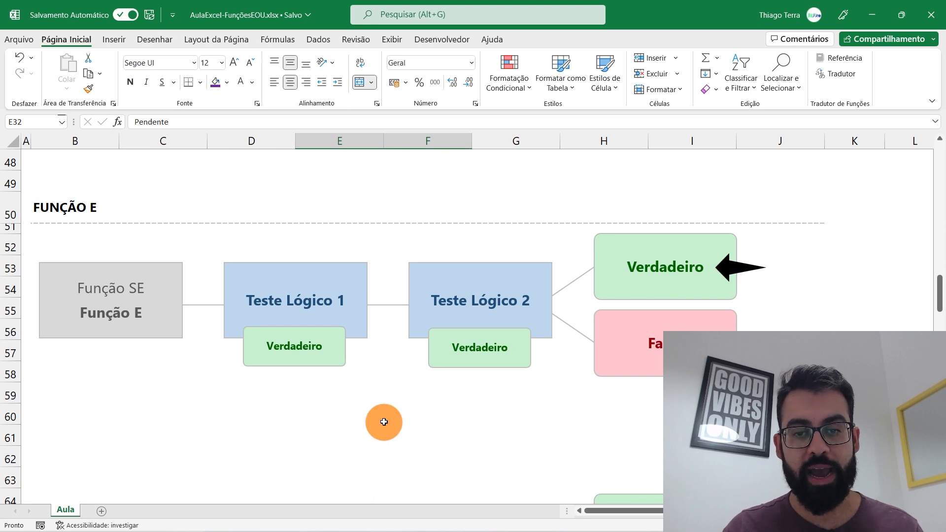
pyautogui.scroll(-2, 423, 292)
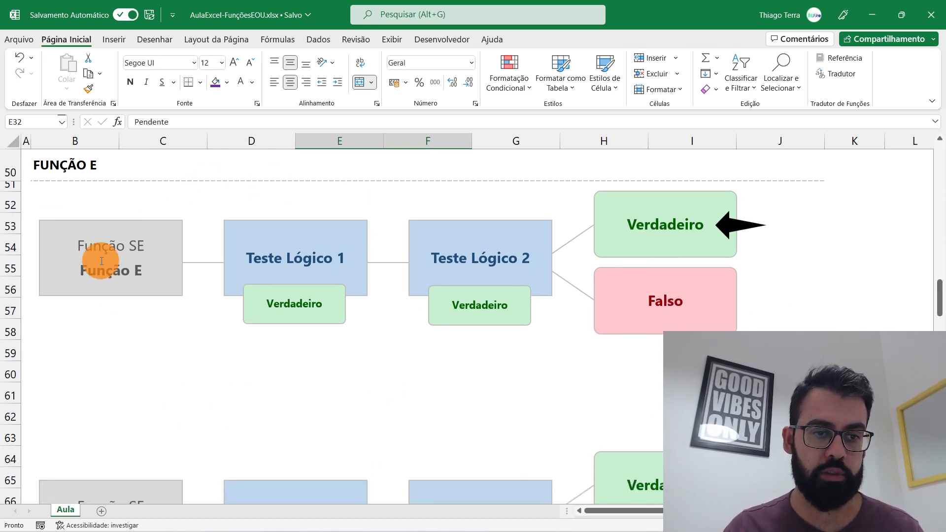
pyautogui.moveTo(82, 272)
pyautogui.mouseDown()
pyautogui.moveTo(120, 276)
pyautogui.moveTo(85, 274)
pyautogui.mouseUp()
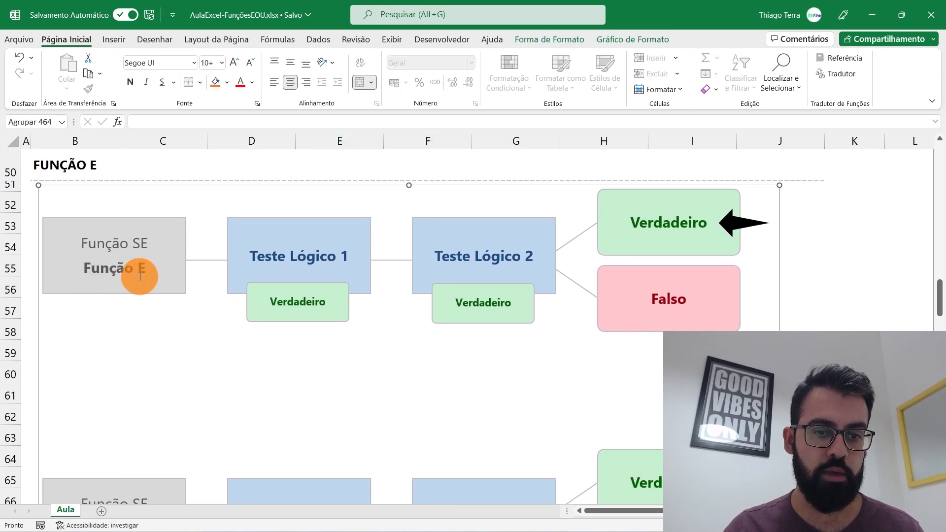